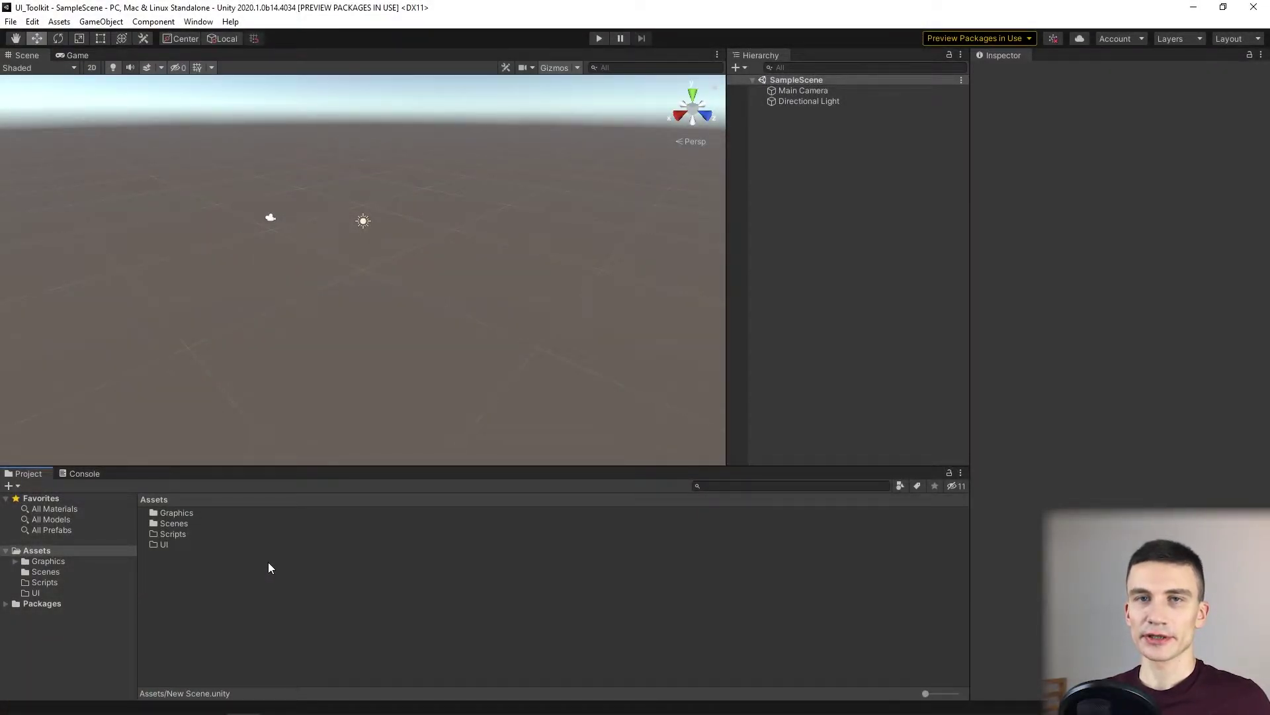
Rename SampleScene in Assets/Scenes to 'Menu' and reload it from disk.
double_click(172, 523)
click(174, 515)
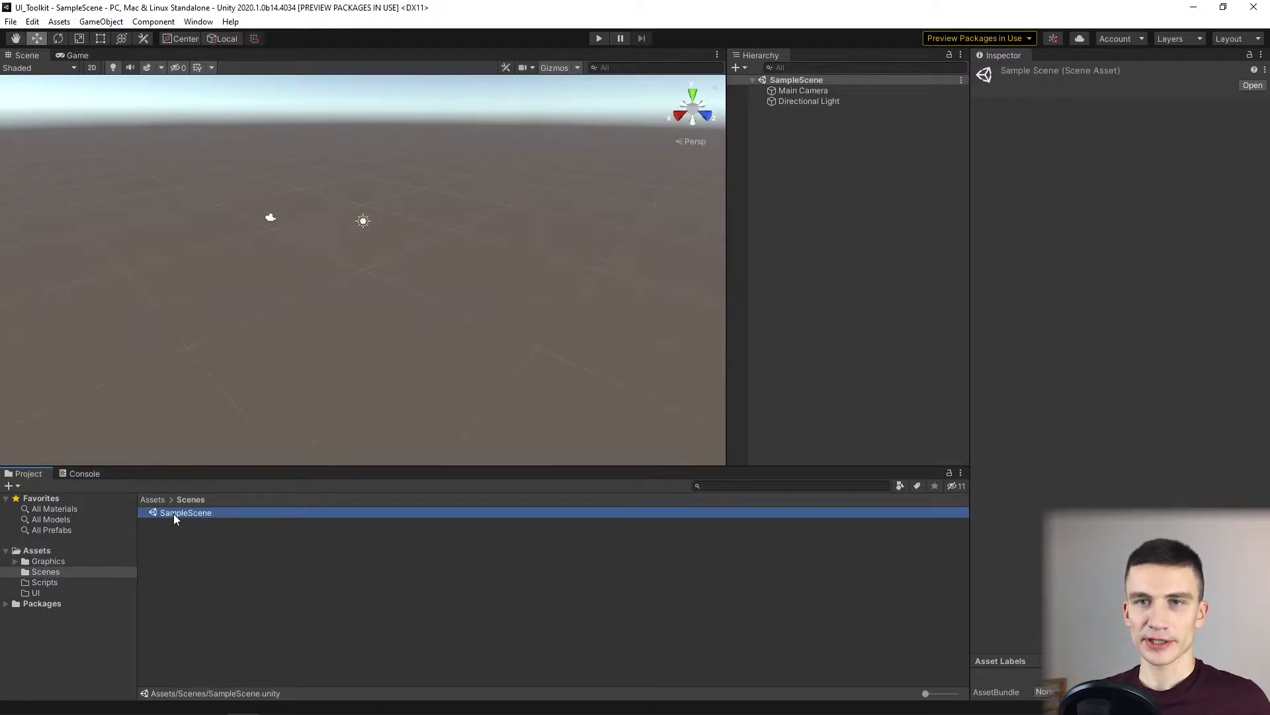
right_click(174, 514)
click(249, 222)
text(Menu)
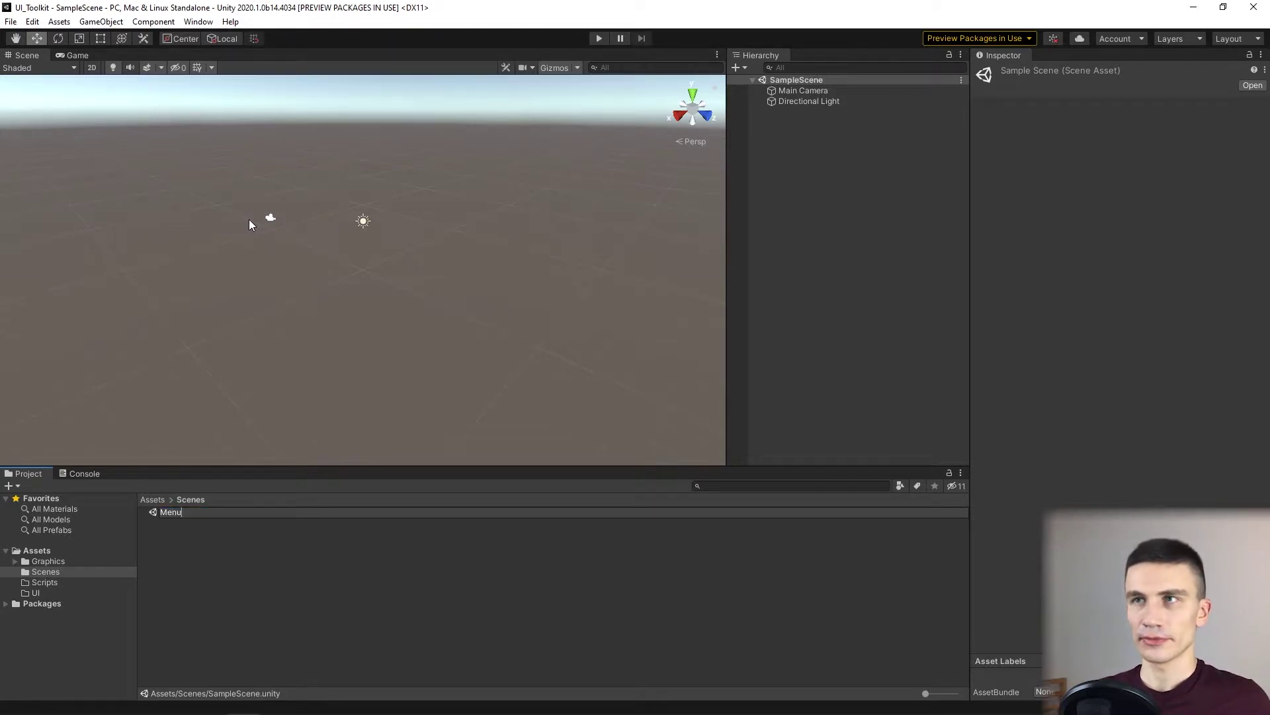
key(Return)
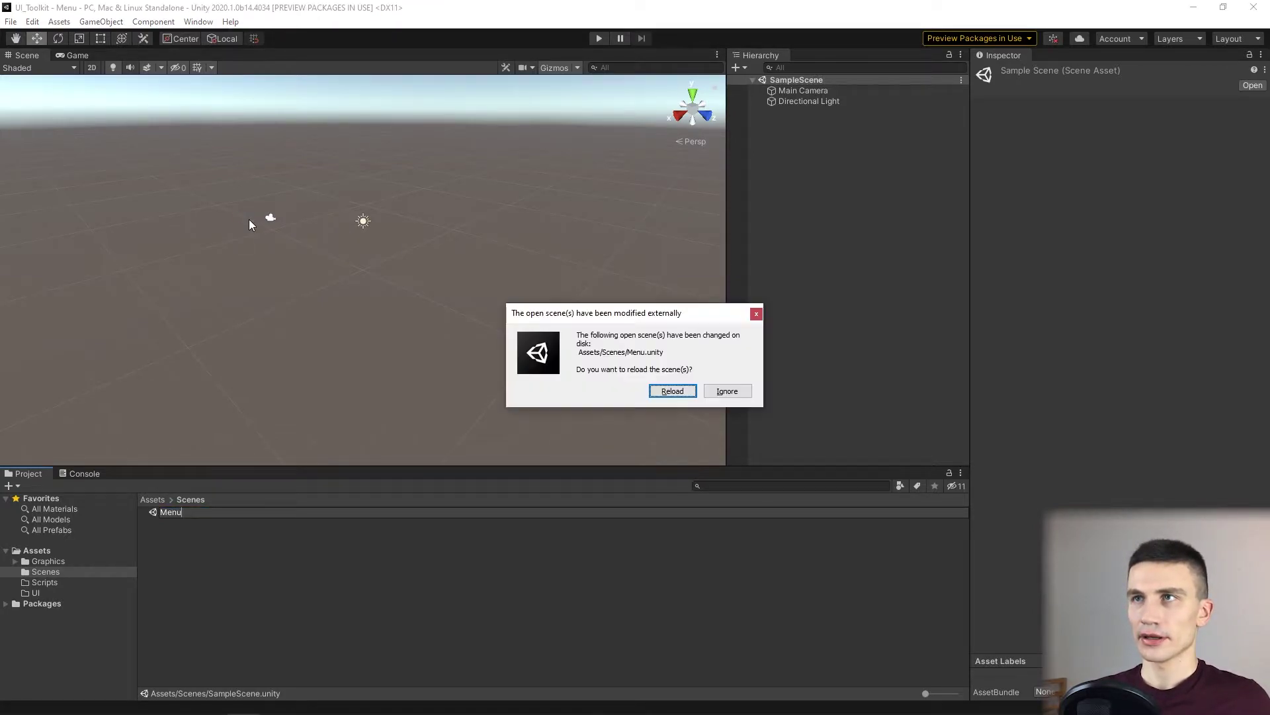
click(691, 395)
click(178, 514)
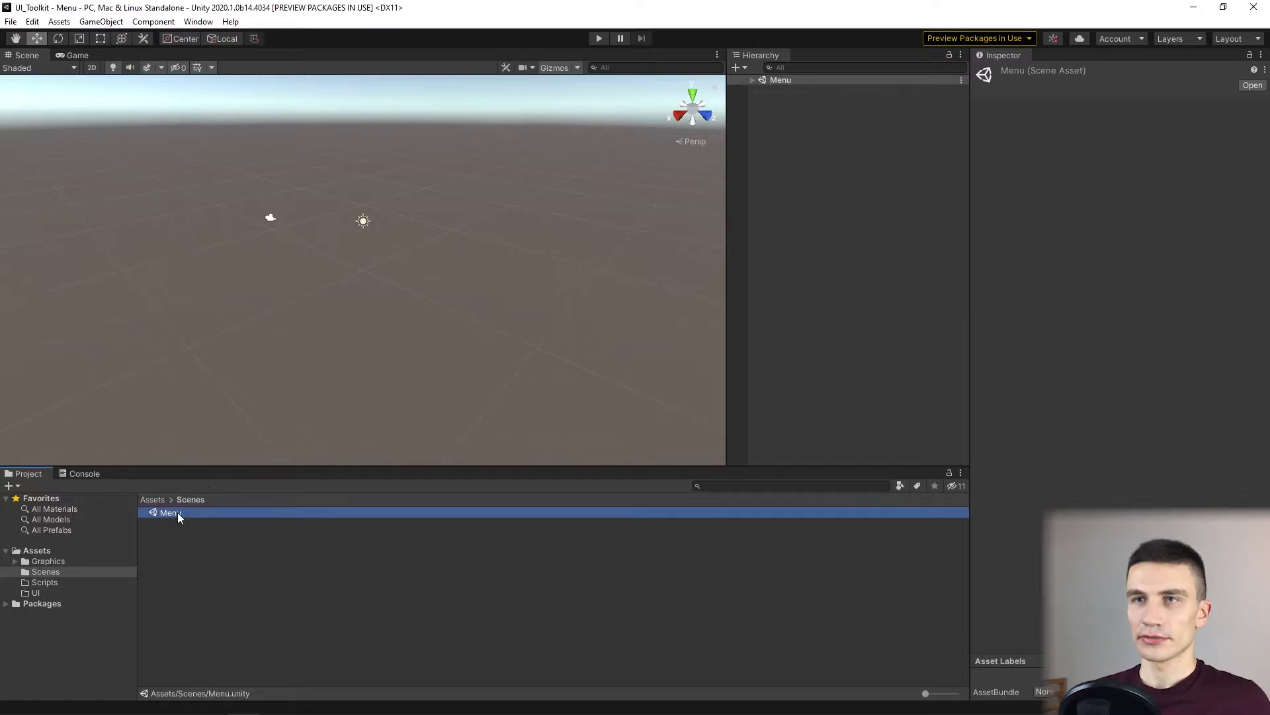
Delete the Directional Light from the Menu scene's Hierarchy.
click(820, 100)
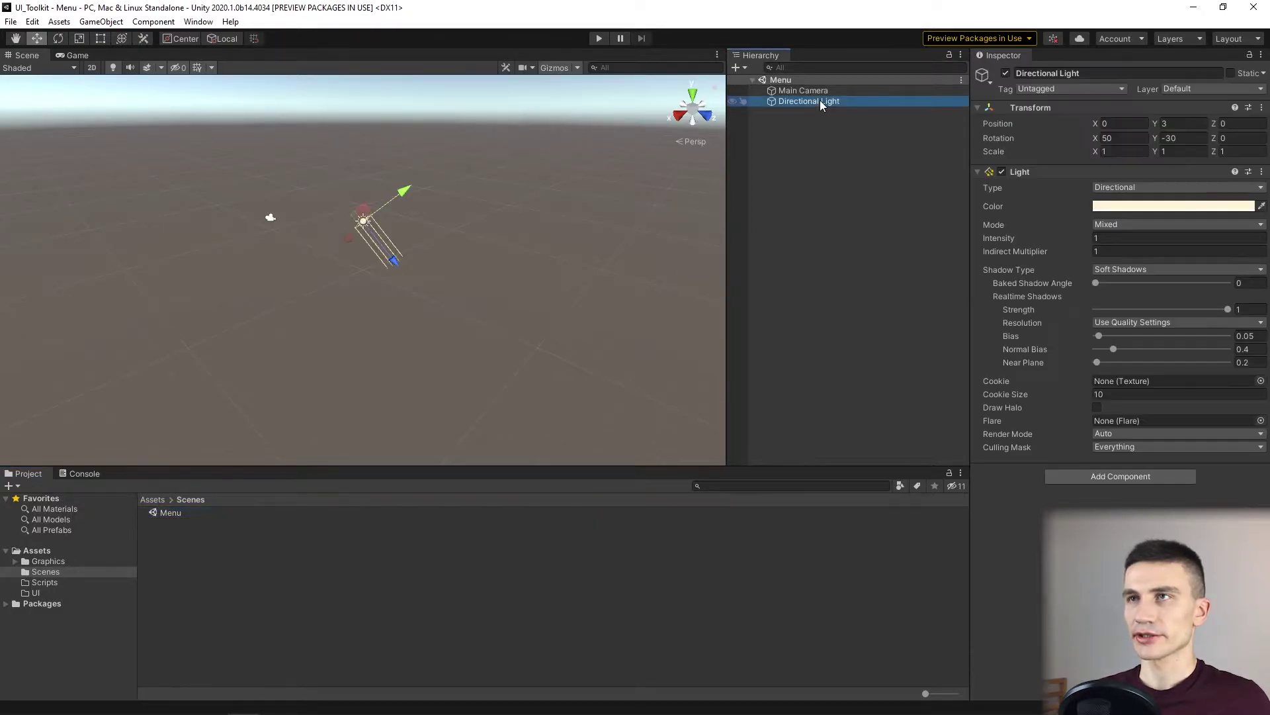
right_click(819, 100)
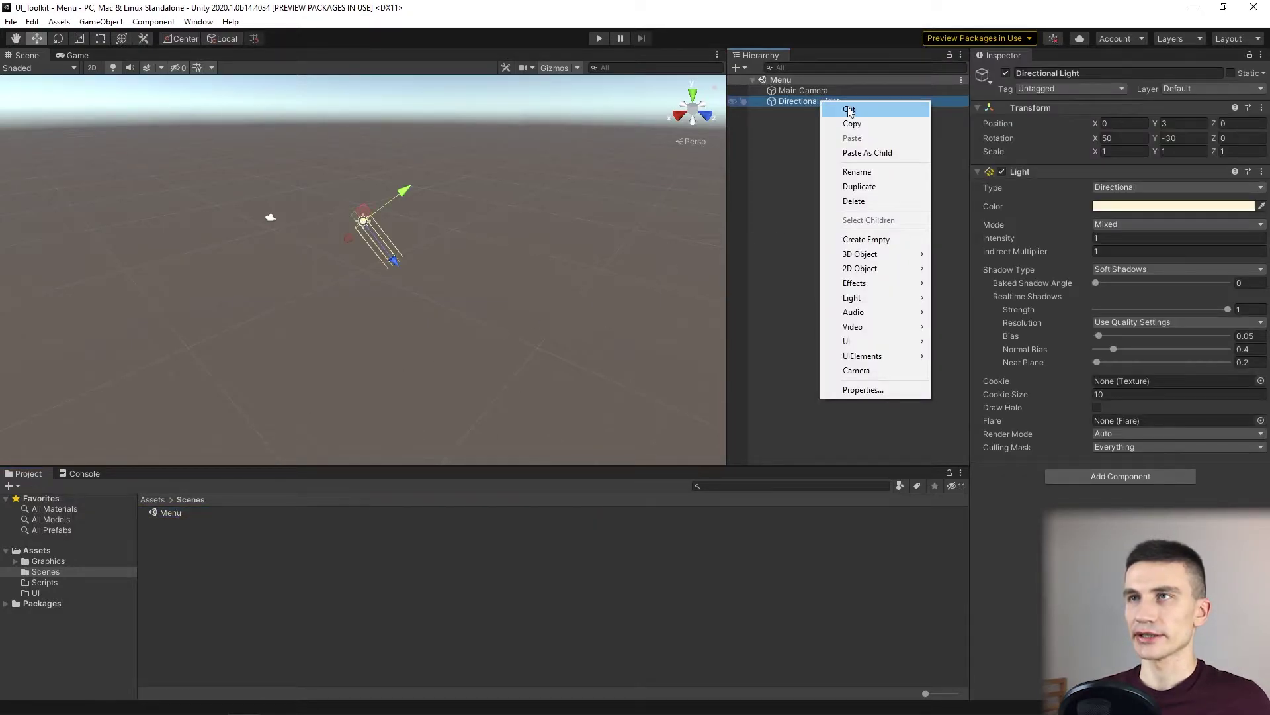
click(880, 201)
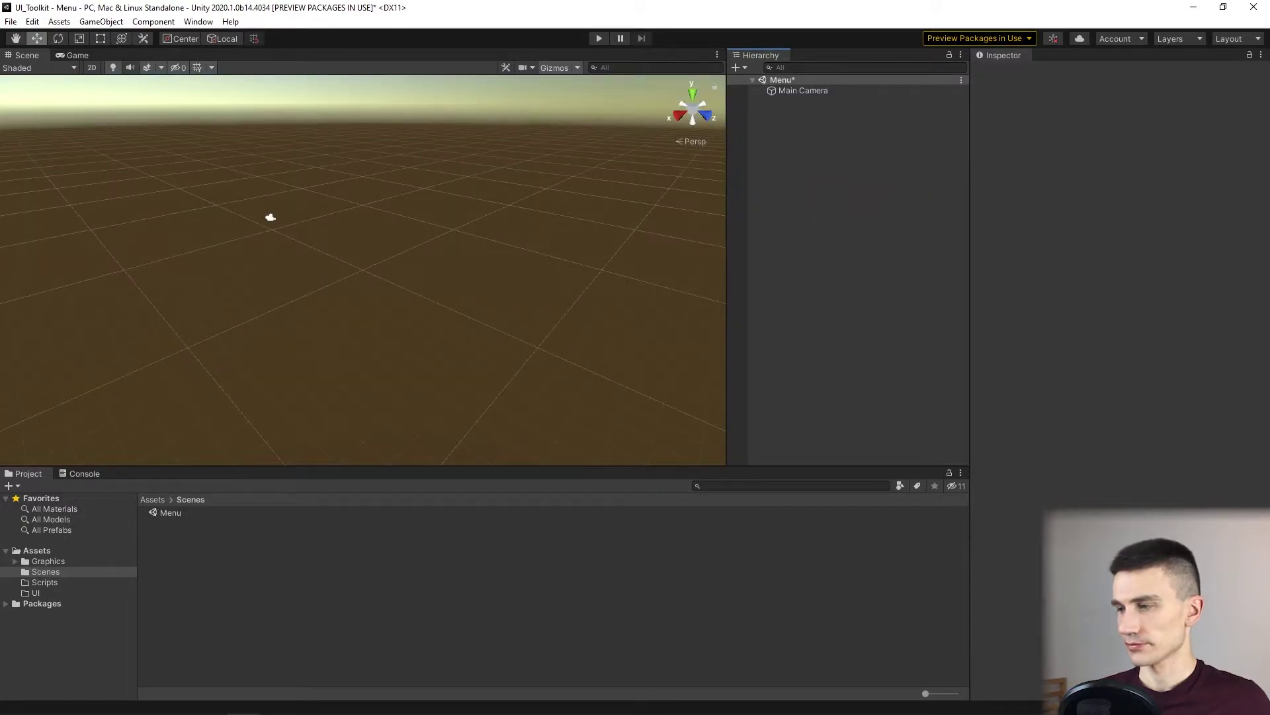
click(289, 559)
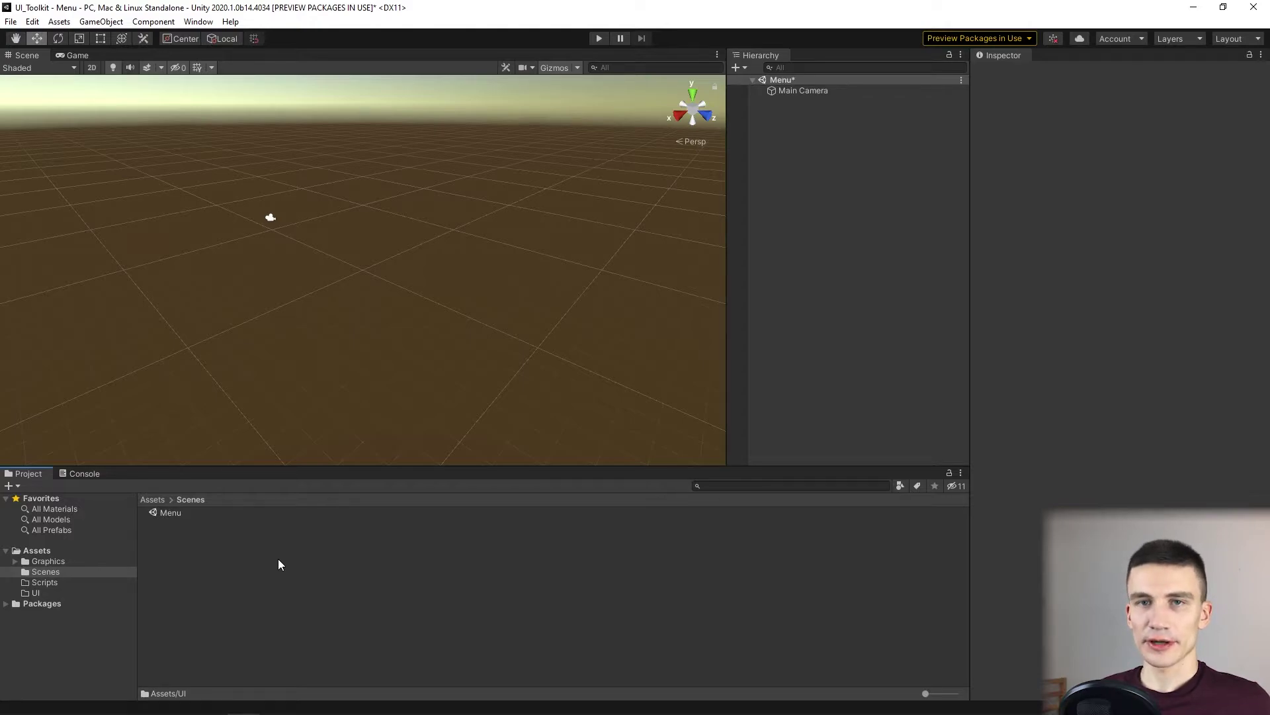
Create a UI Toolkit UI Document named 'MainMenuScreen' in the Assets/UI folder.
click(33, 592)
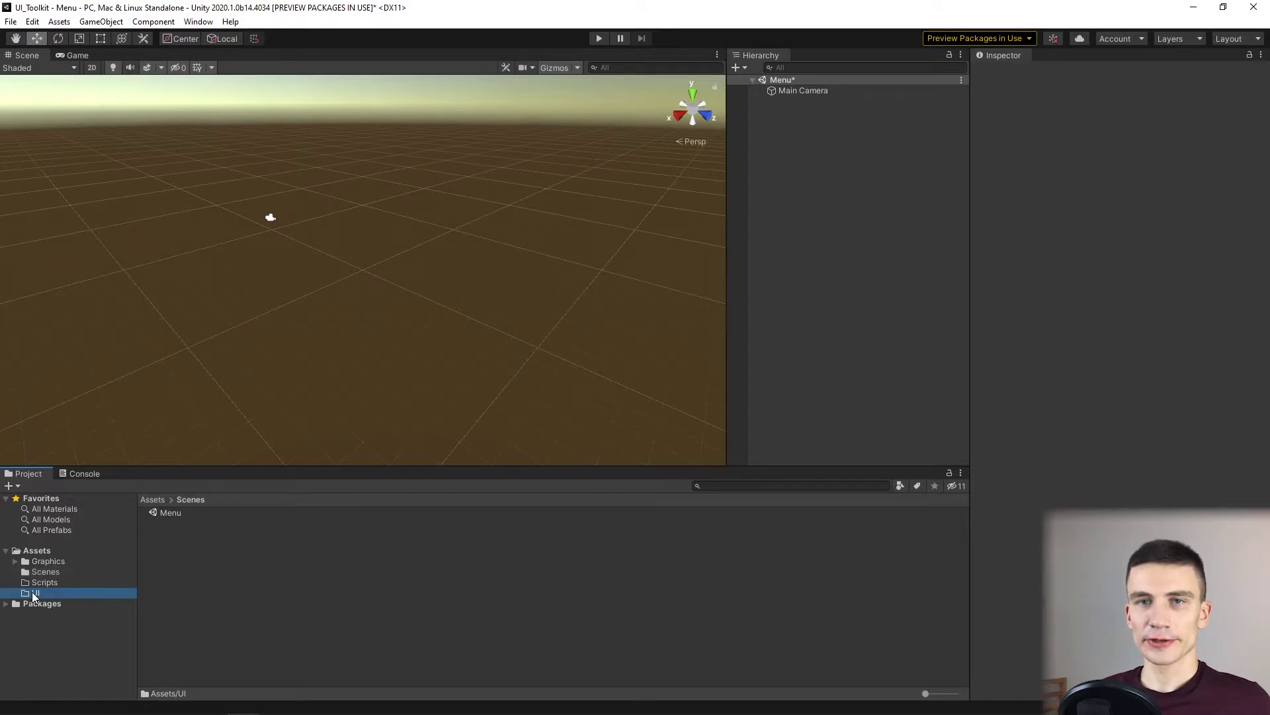
right_click(266, 567)
mouse_move(415, 216)
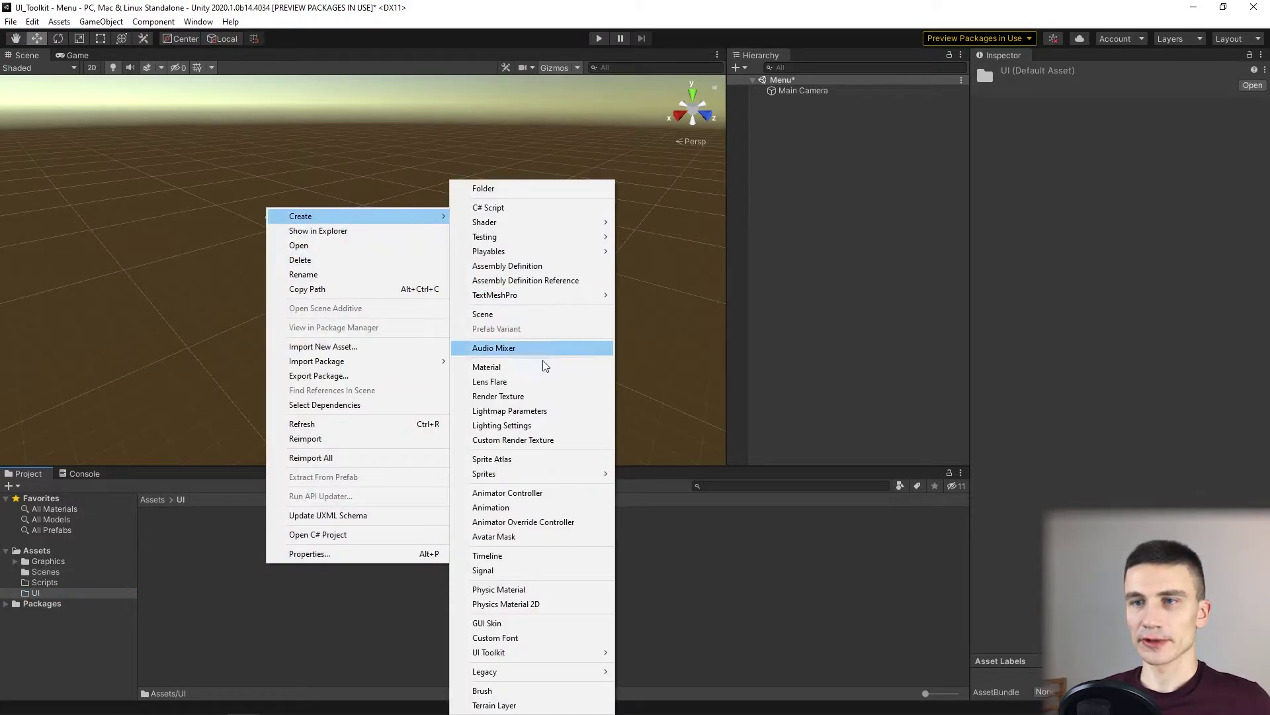
mouse_move(544, 653)
click(695, 665)
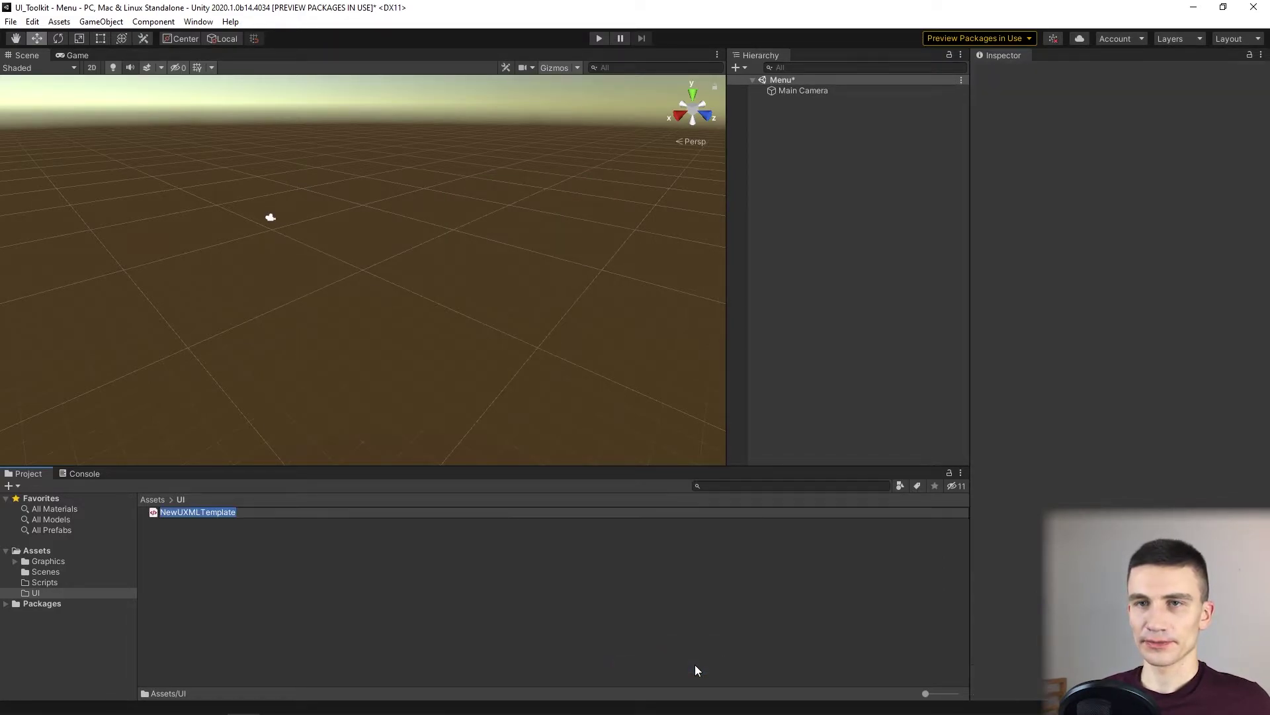
text(Ma)
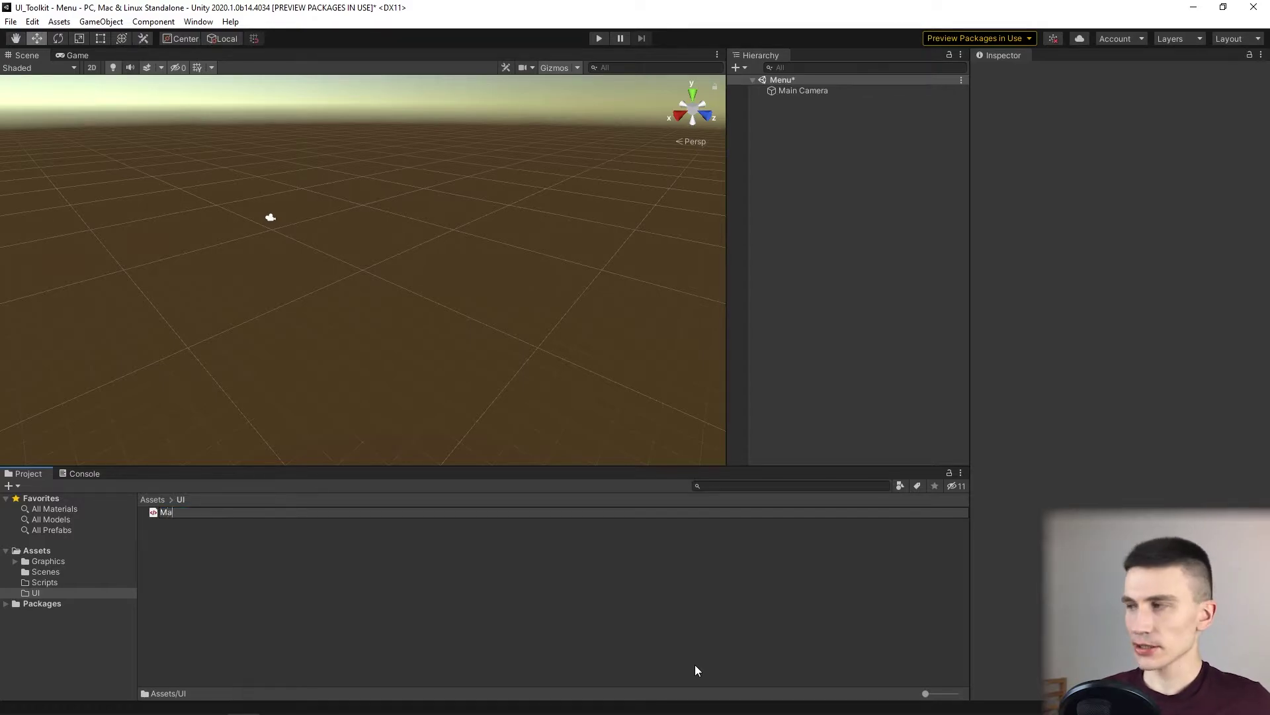
text(inMenuScreen)
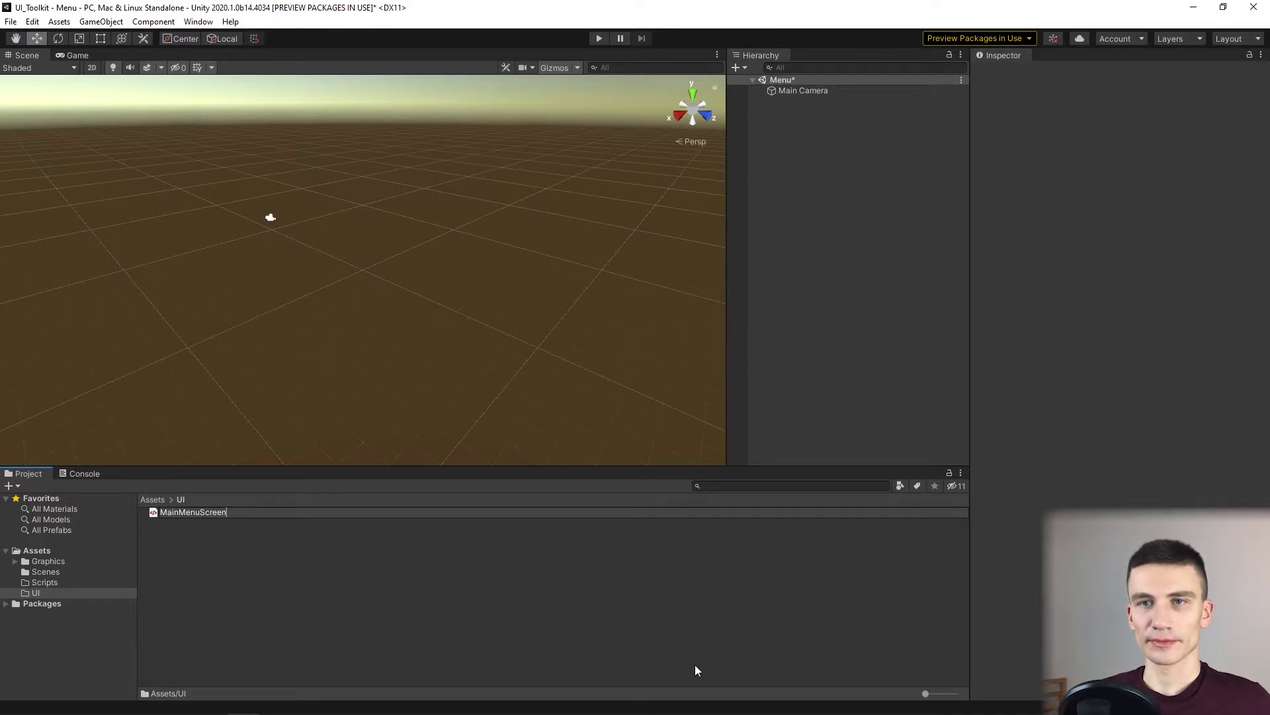
key(Return)
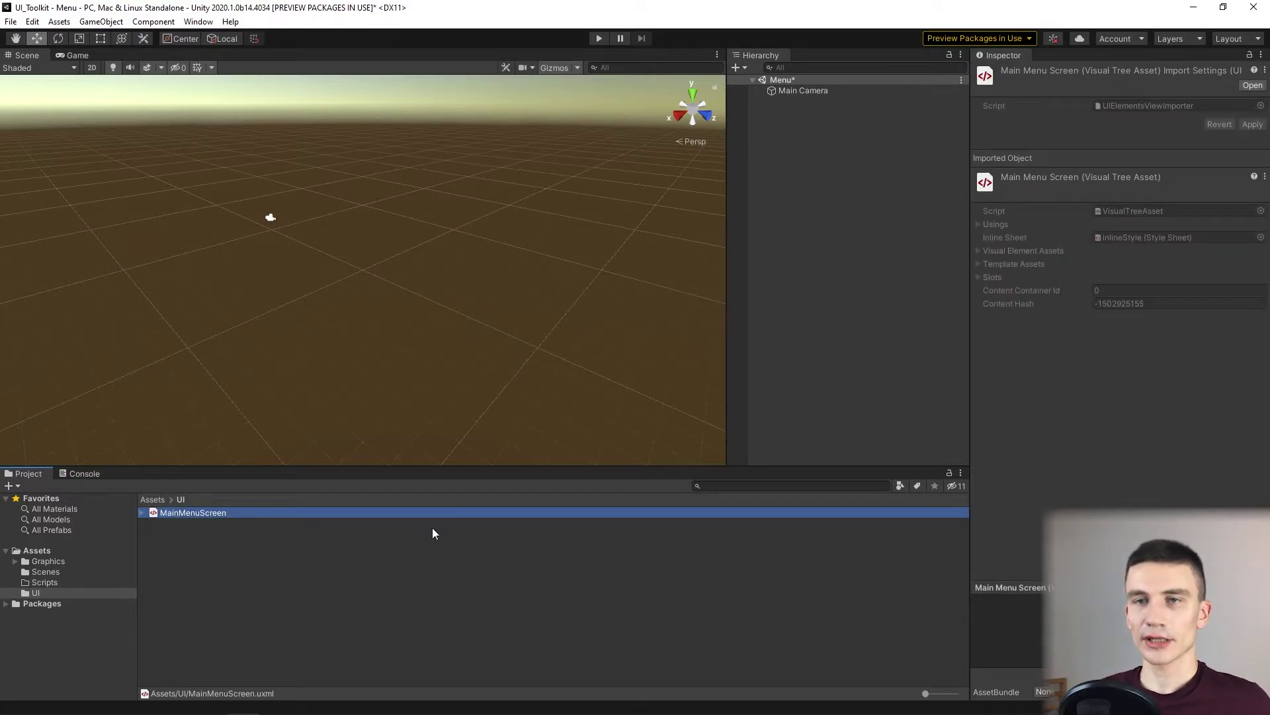
Open MainMenuScreen.uxml in UI Builder and enlarge the StyleSheets, Hierarchy and Library panels.
double_click(215, 514)
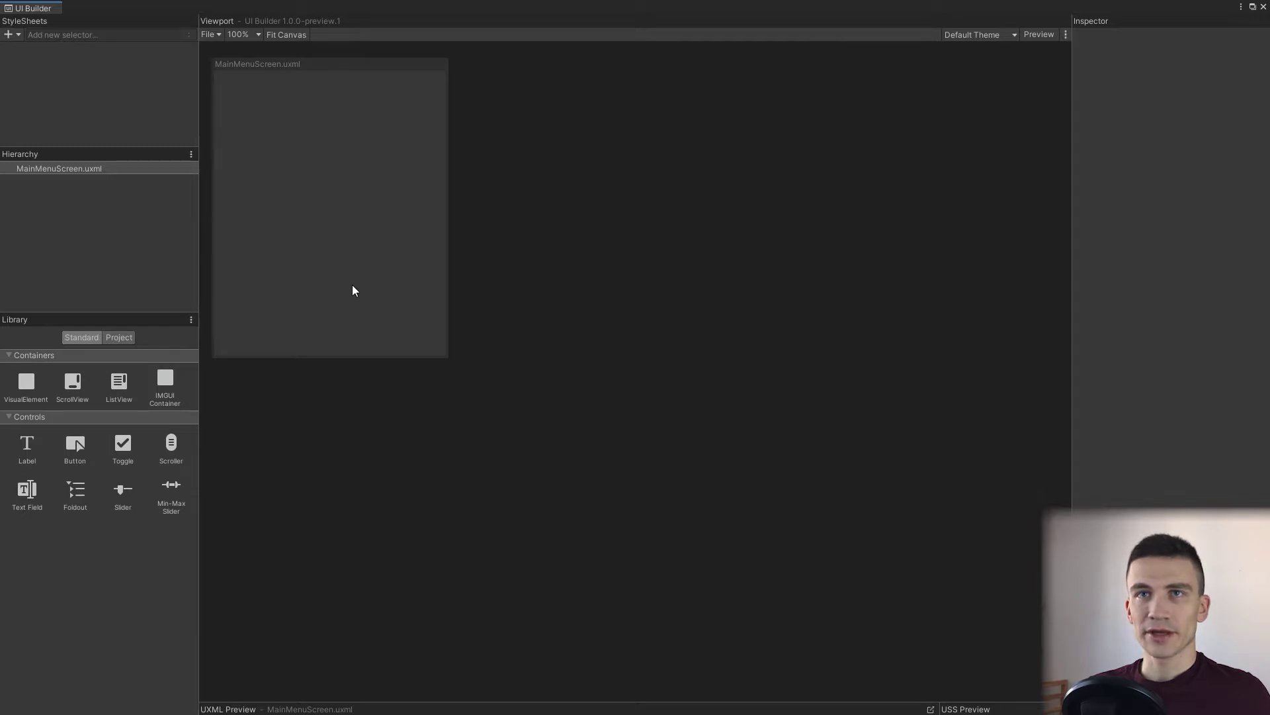
drag(198, 172, 236, 180)
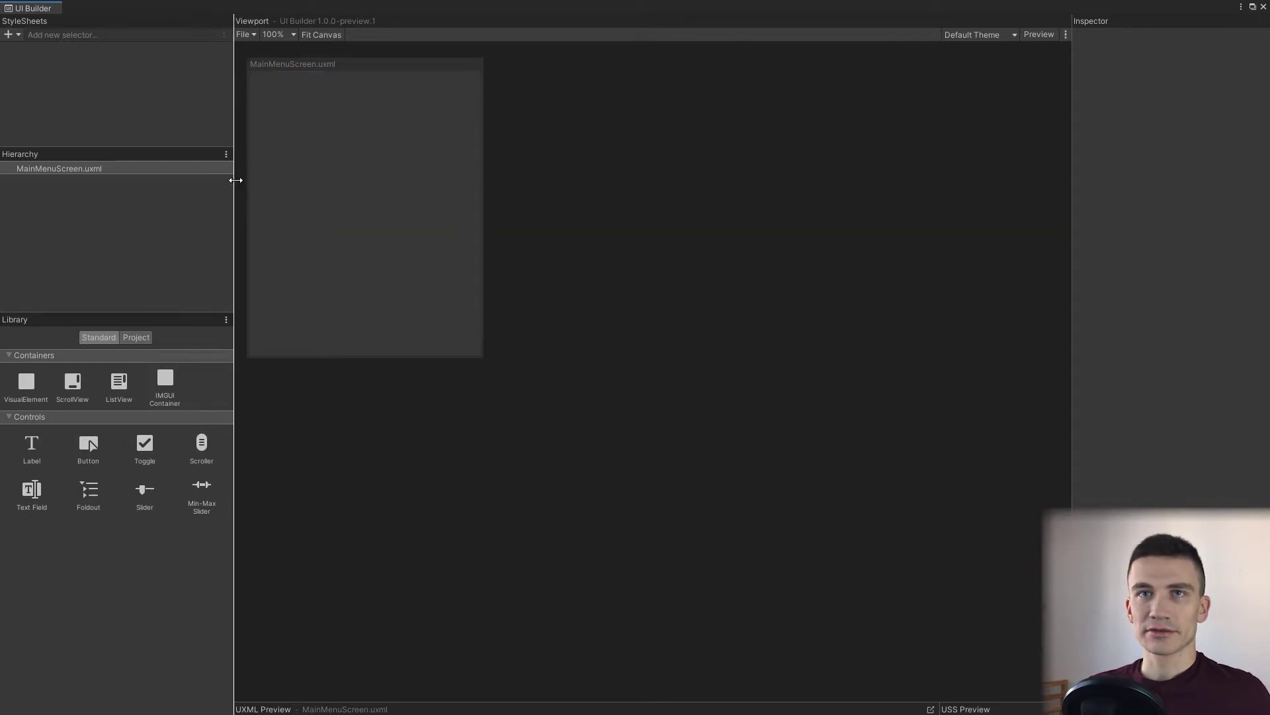
drag(110, 147, 110, 186)
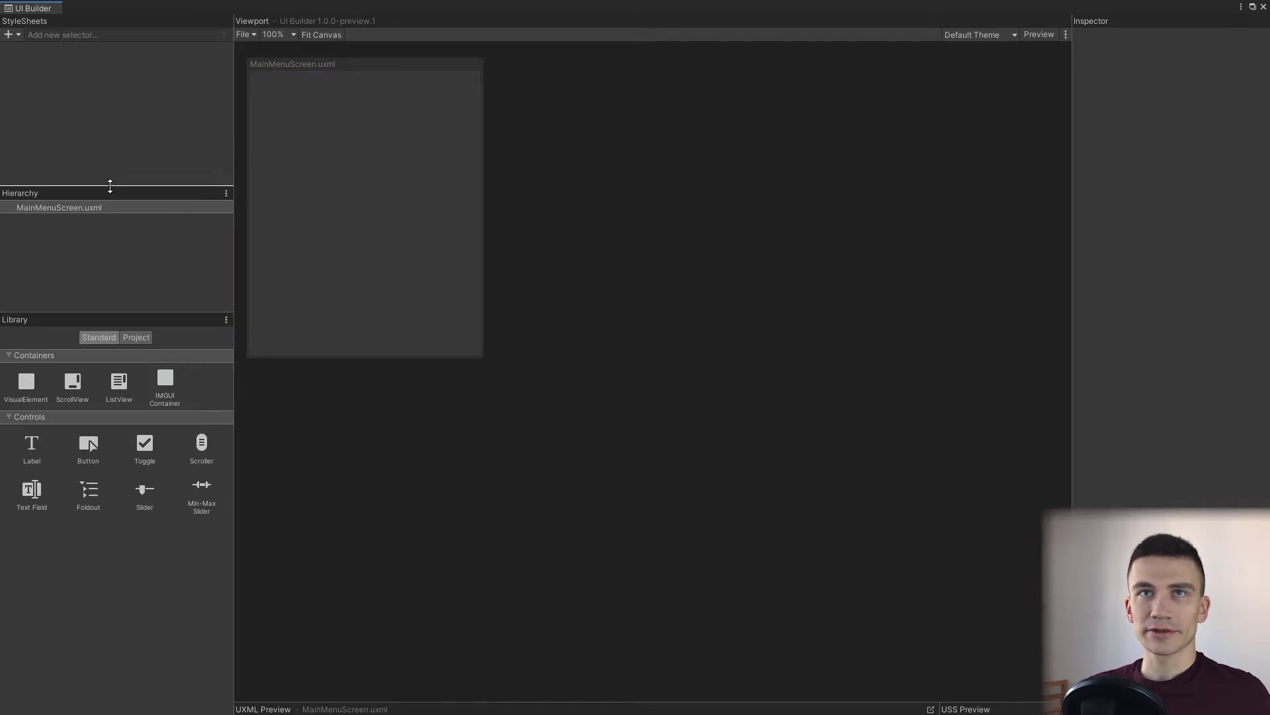
drag(113, 315, 119, 384)
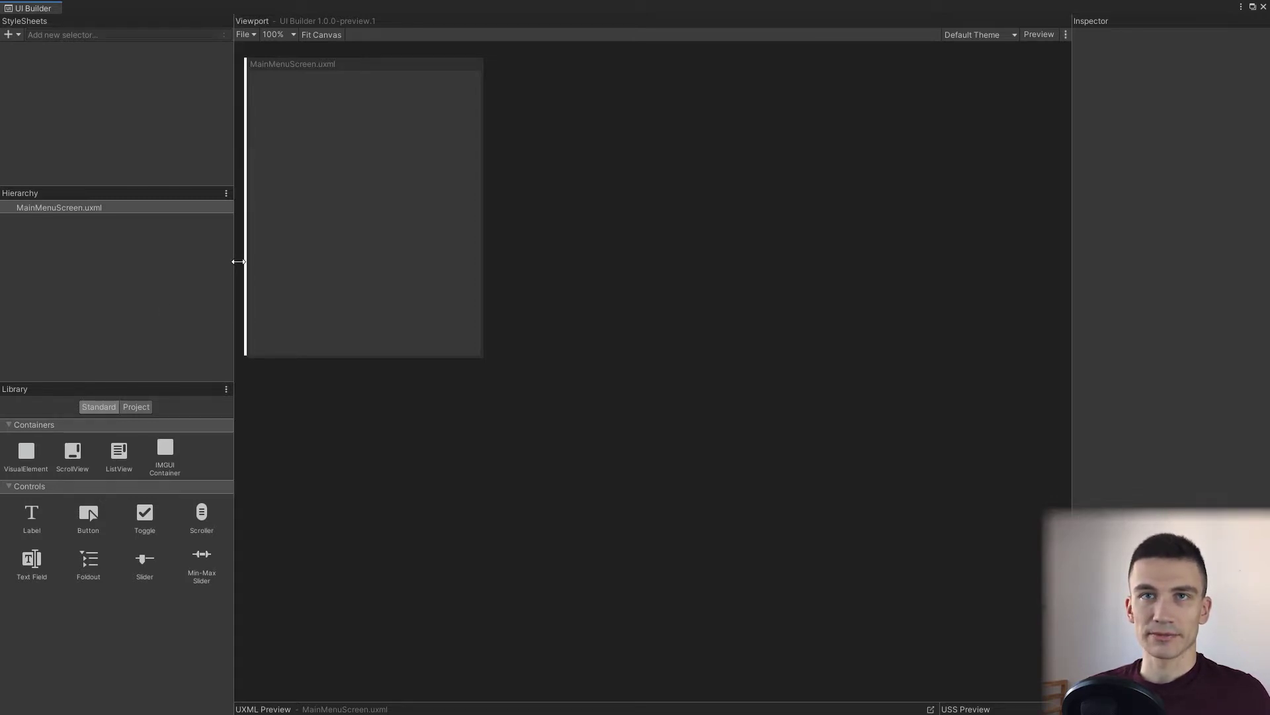
Add a test VisualElement containing a Button, then delete the Button.
drag(30, 449, 339, 198)
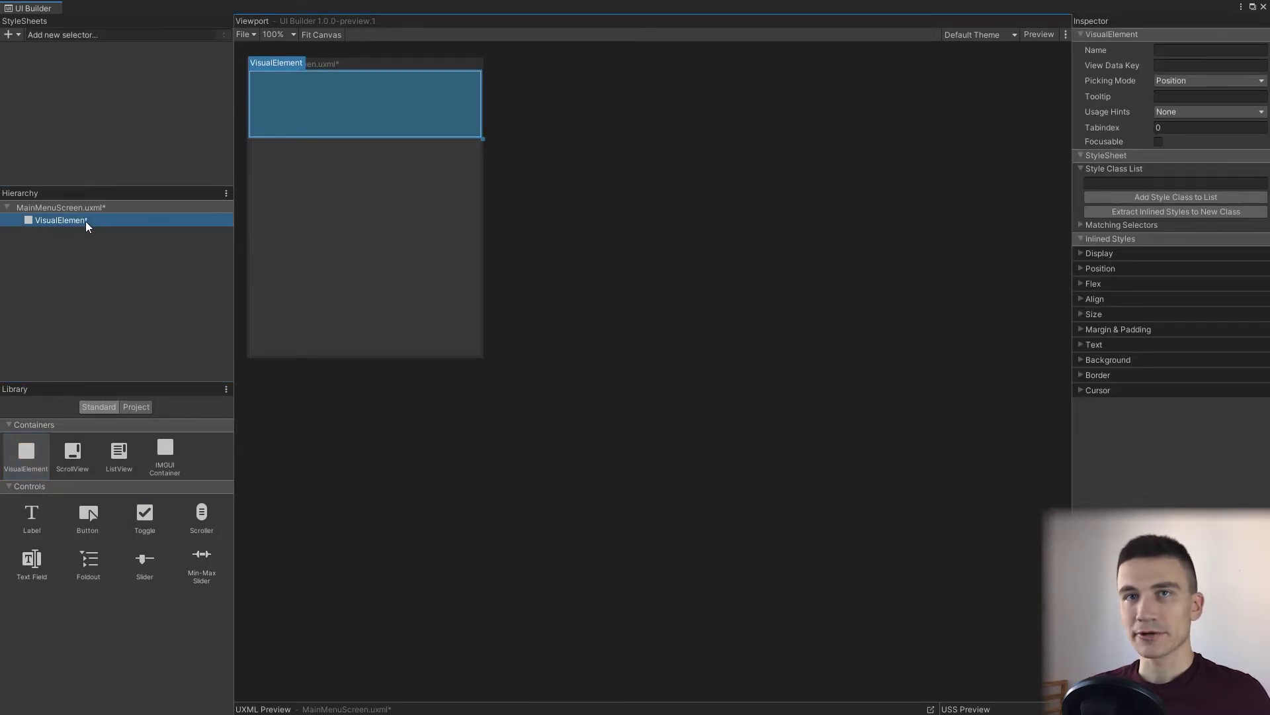
drag(88, 522, 365, 106)
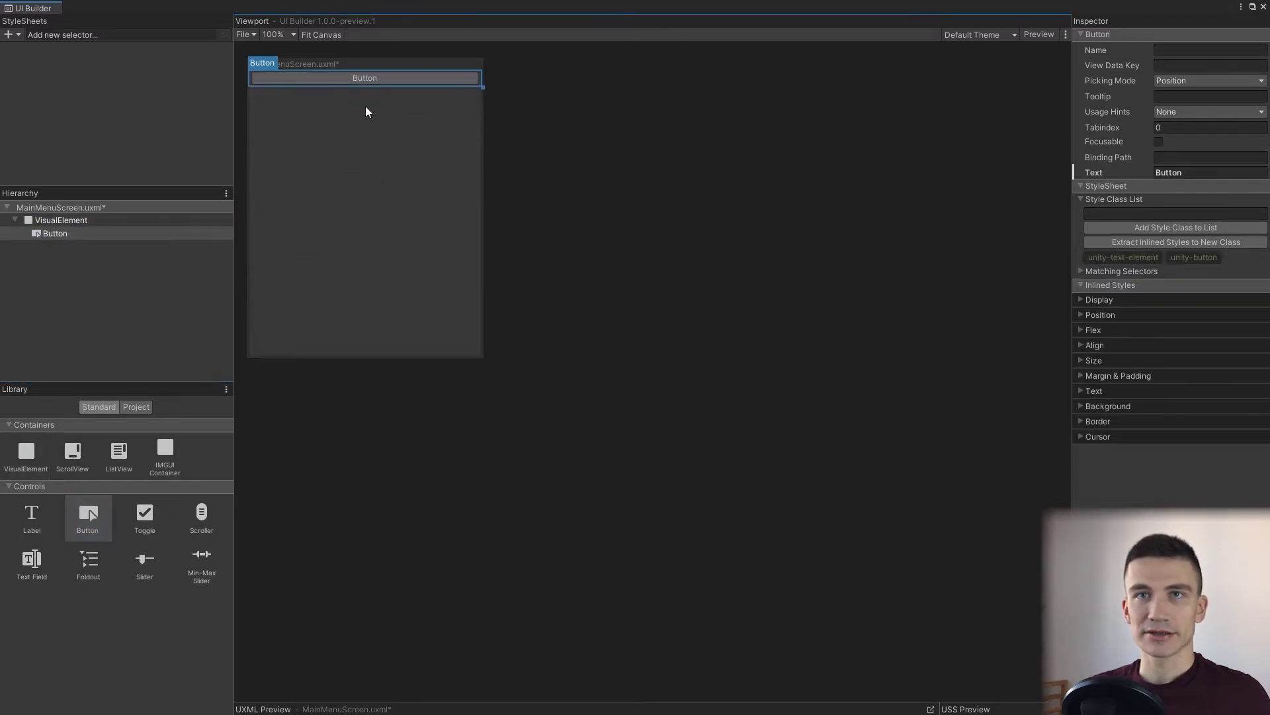
right_click(63, 219)
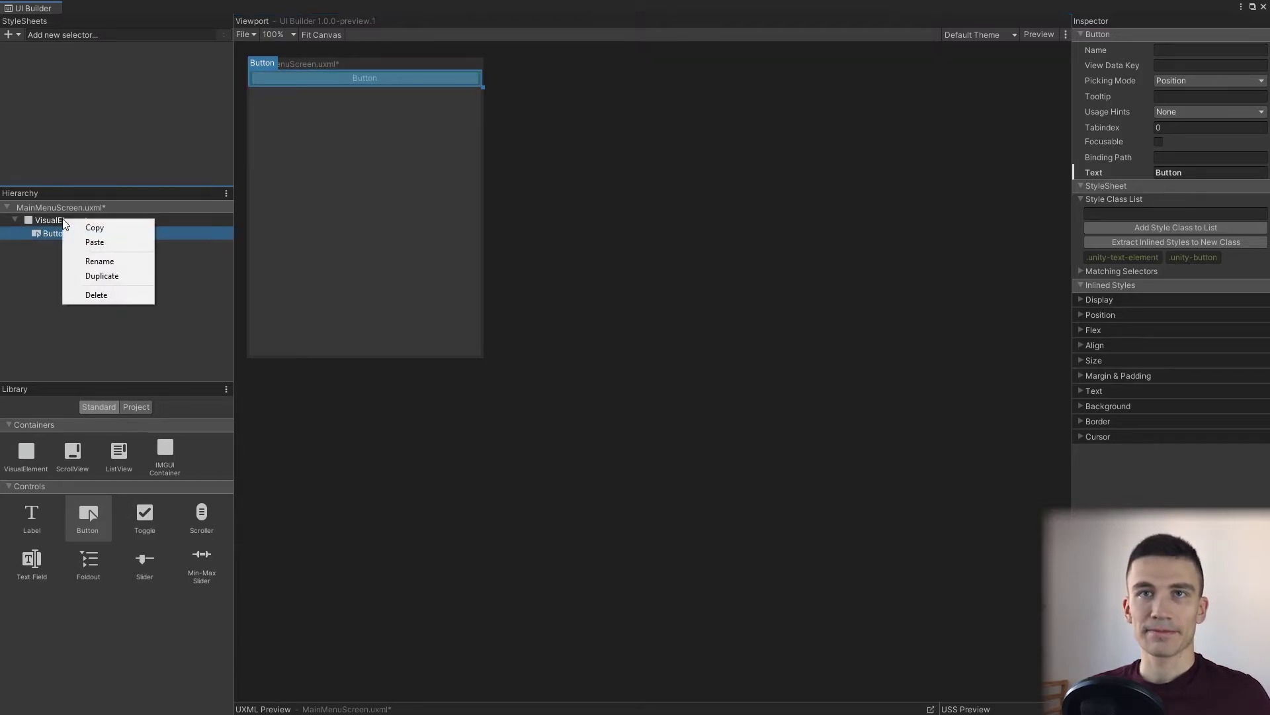
click(114, 296)
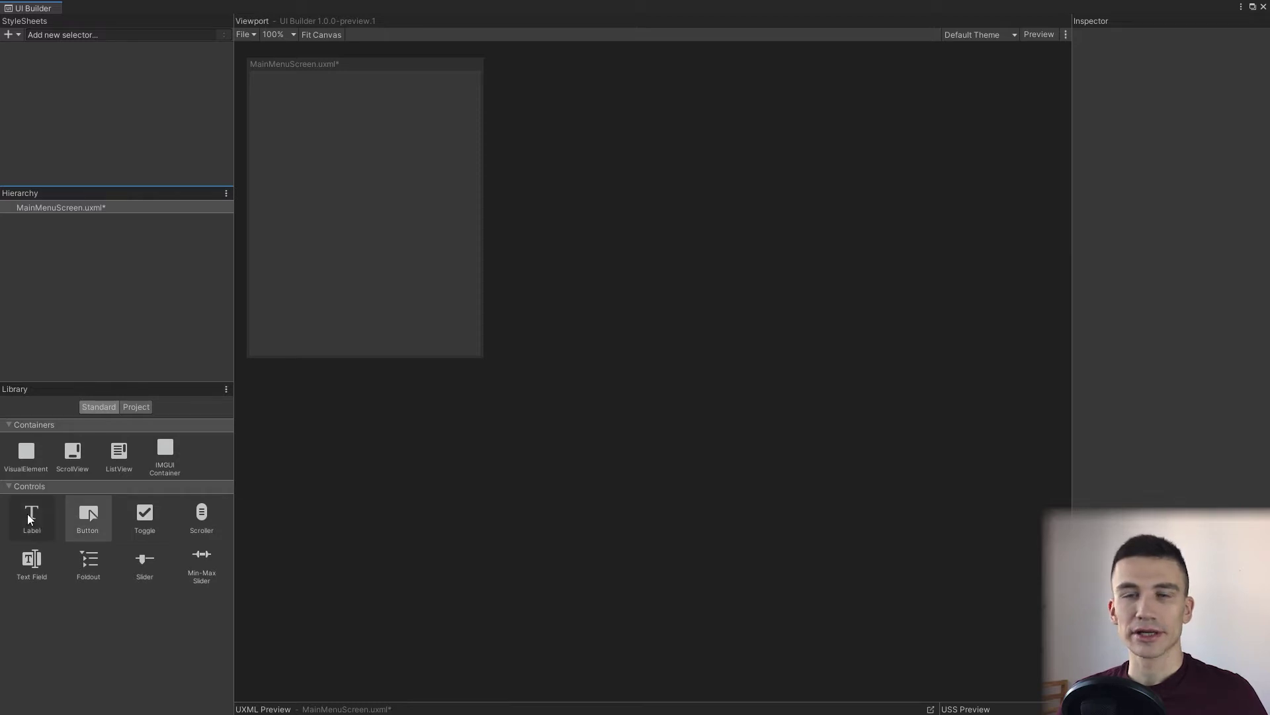
click(27, 455)
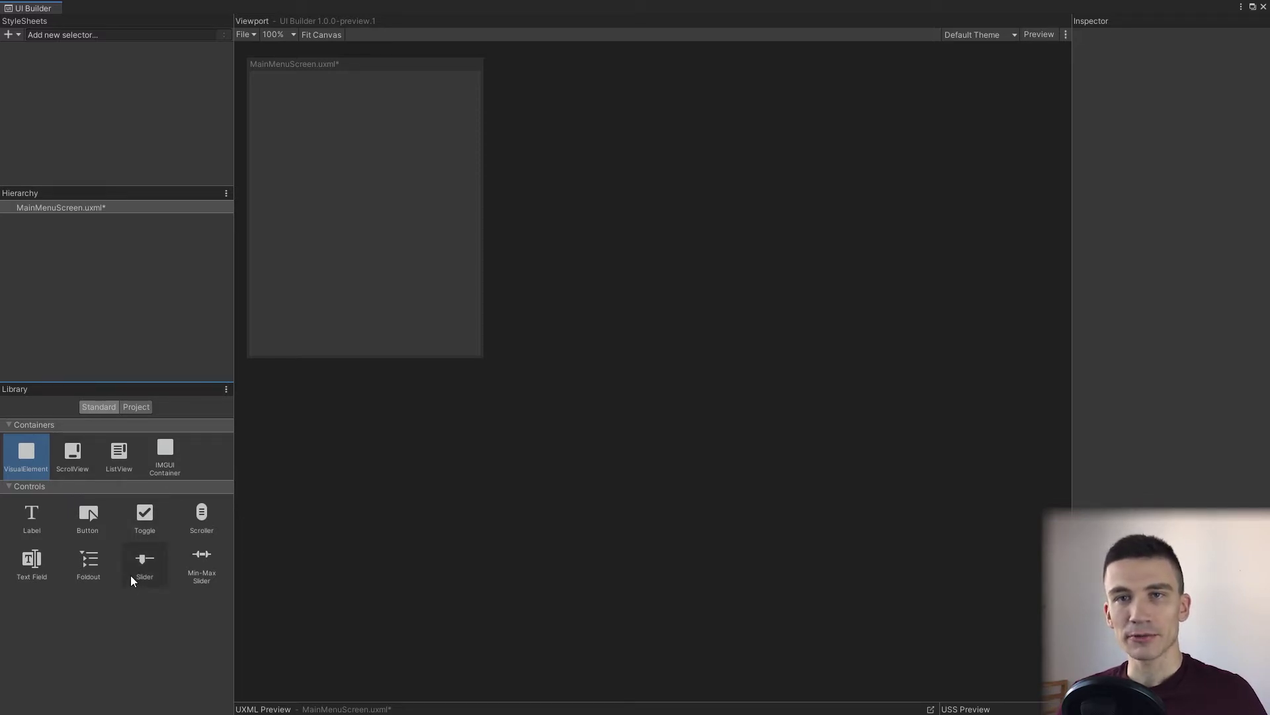
click(135, 407)
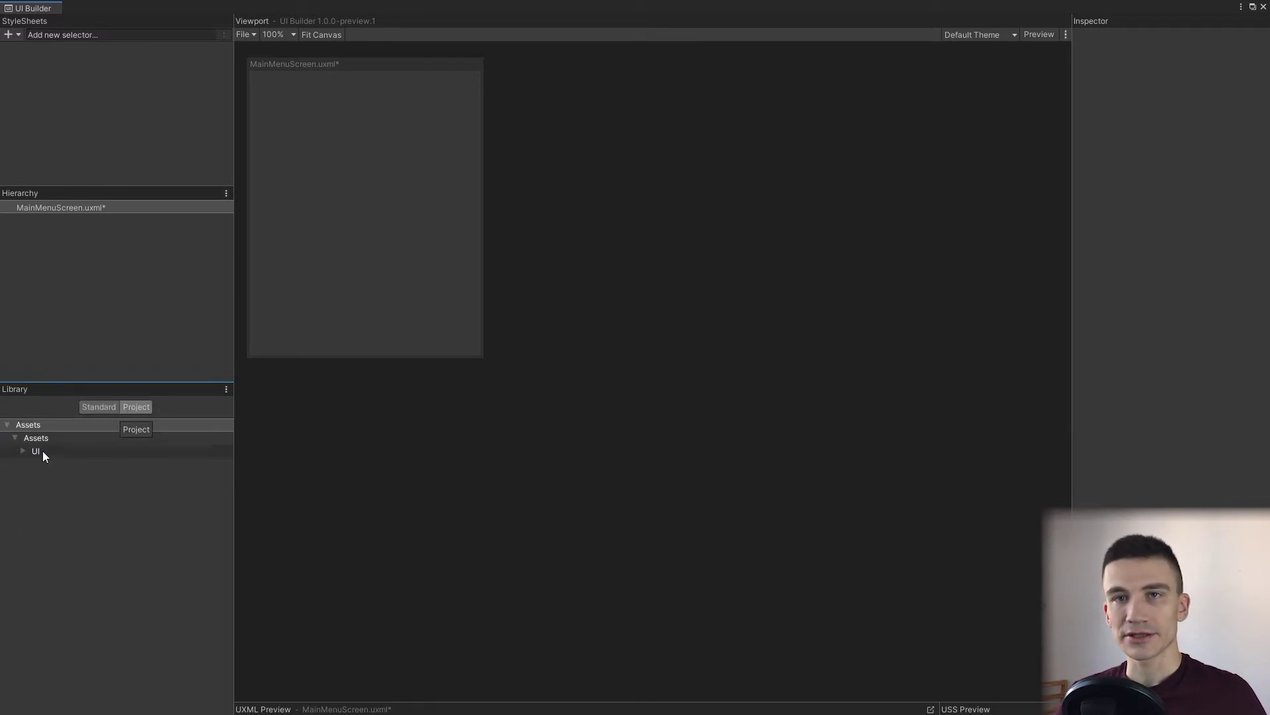
click(23, 451)
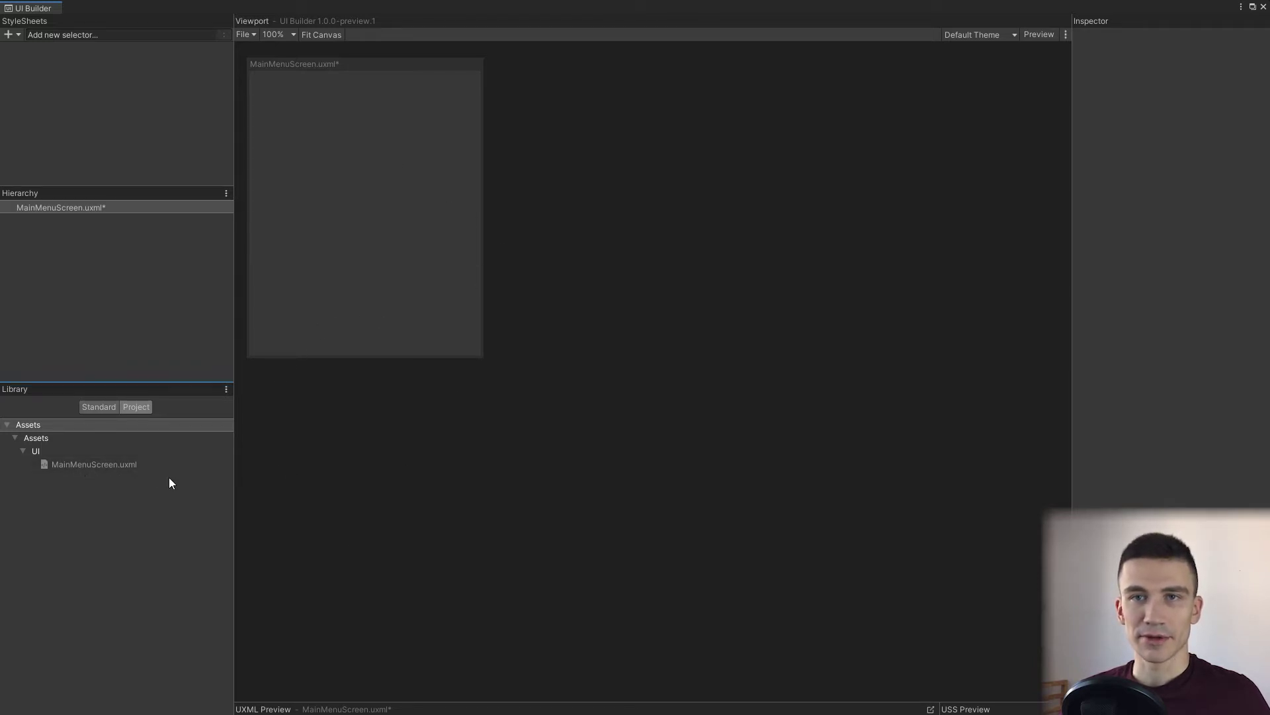
click(94, 406)
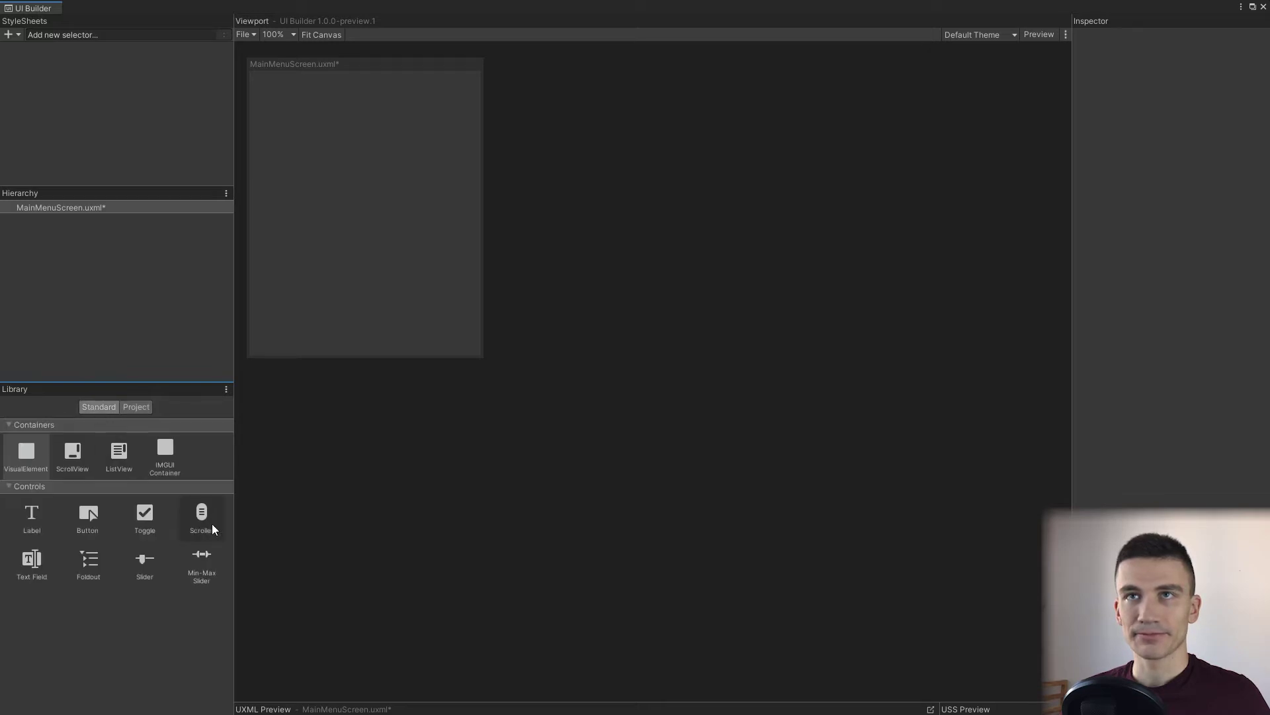
Enlarge the canvas to about 1393x892, add a VisualElement with a Button, then shrink it to 983x630.
drag(486, 361, 760, 546)
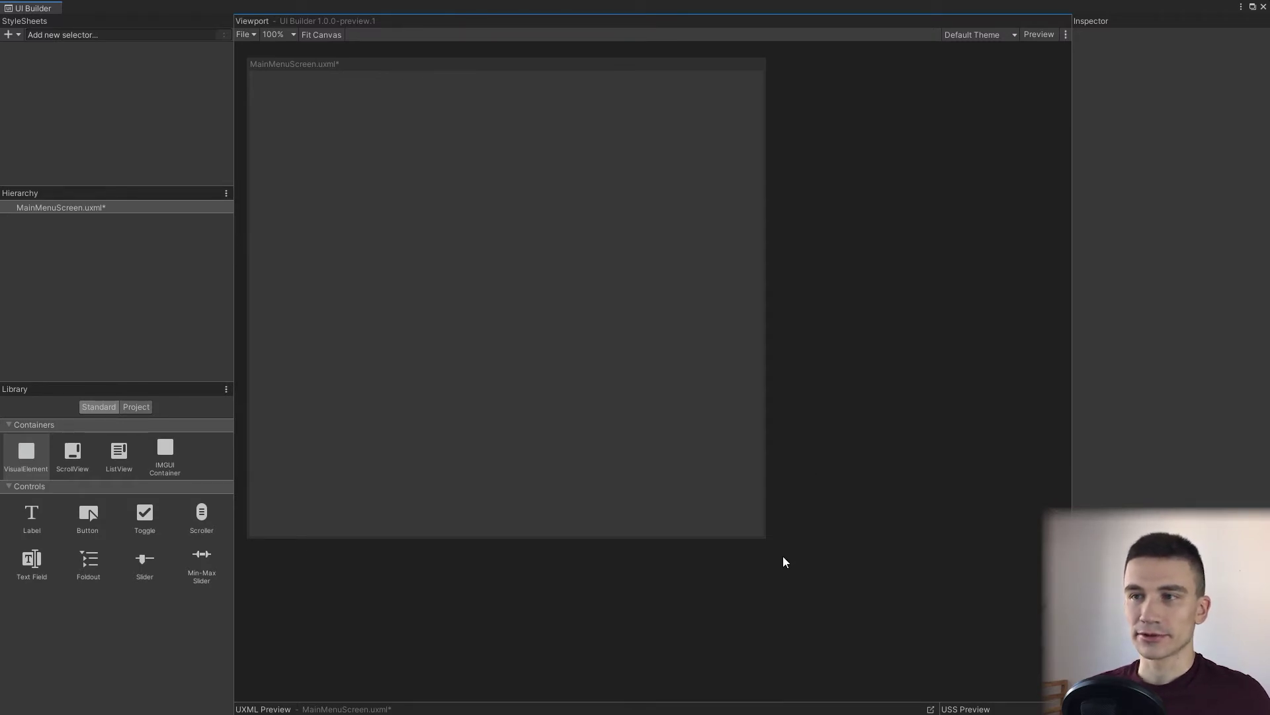
drag(767, 543, 921, 590)
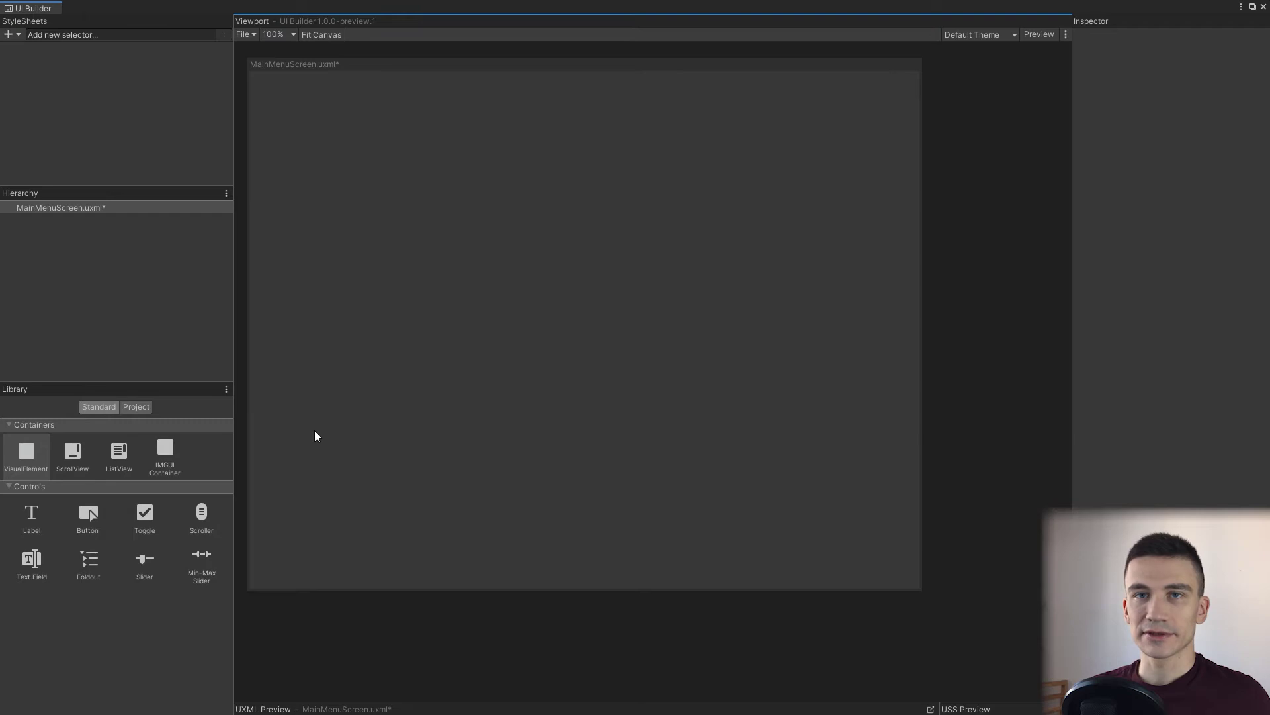
drag(29, 459, 609, 324)
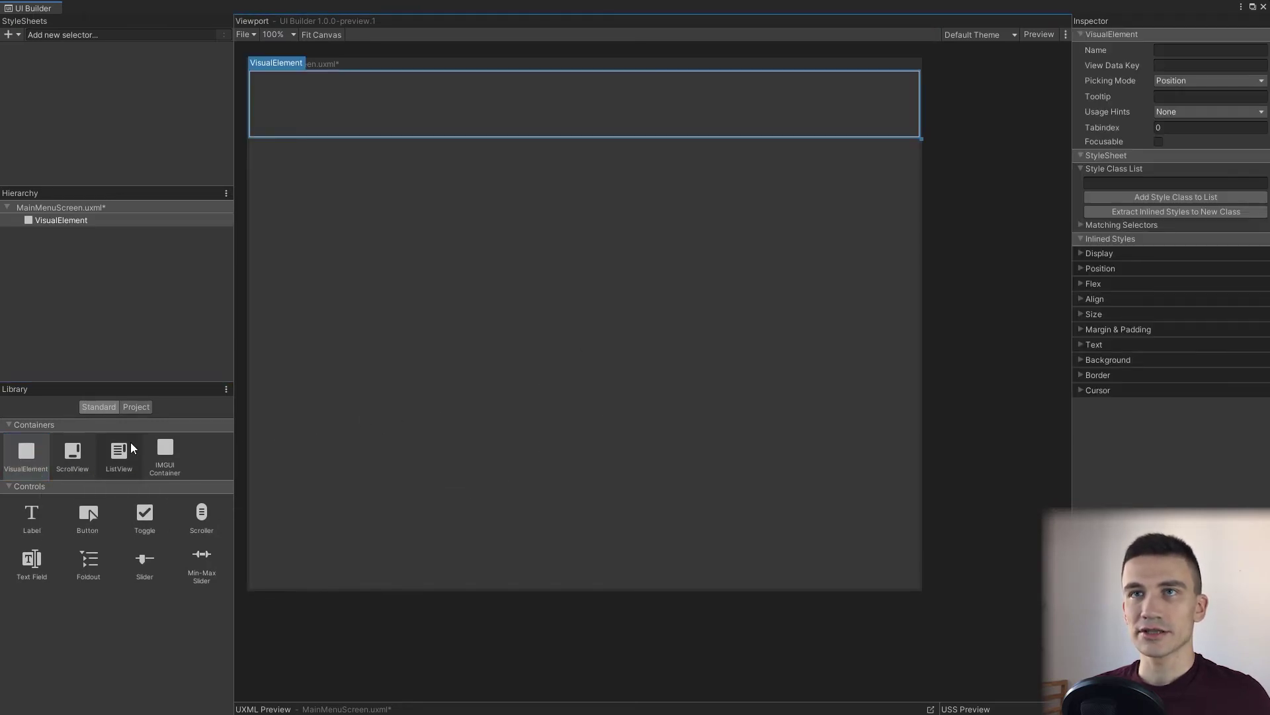
drag(74, 505, 411, 113)
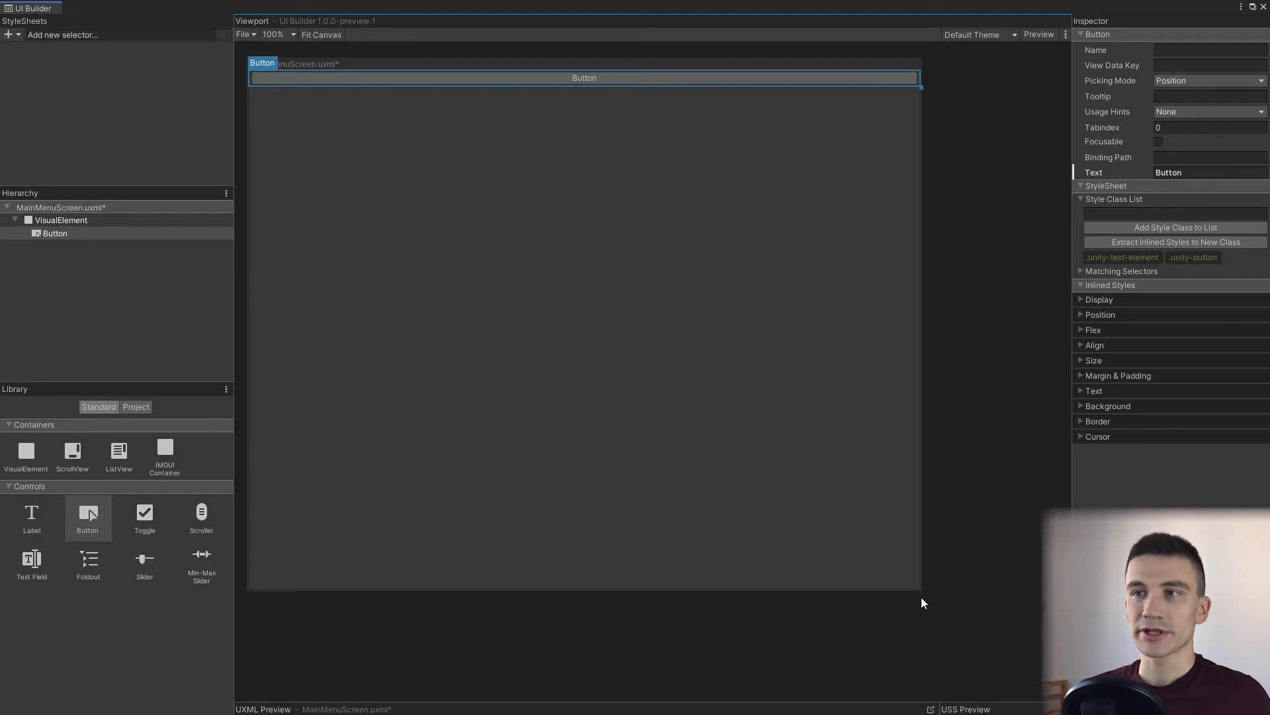
drag(927, 597, 754, 485)
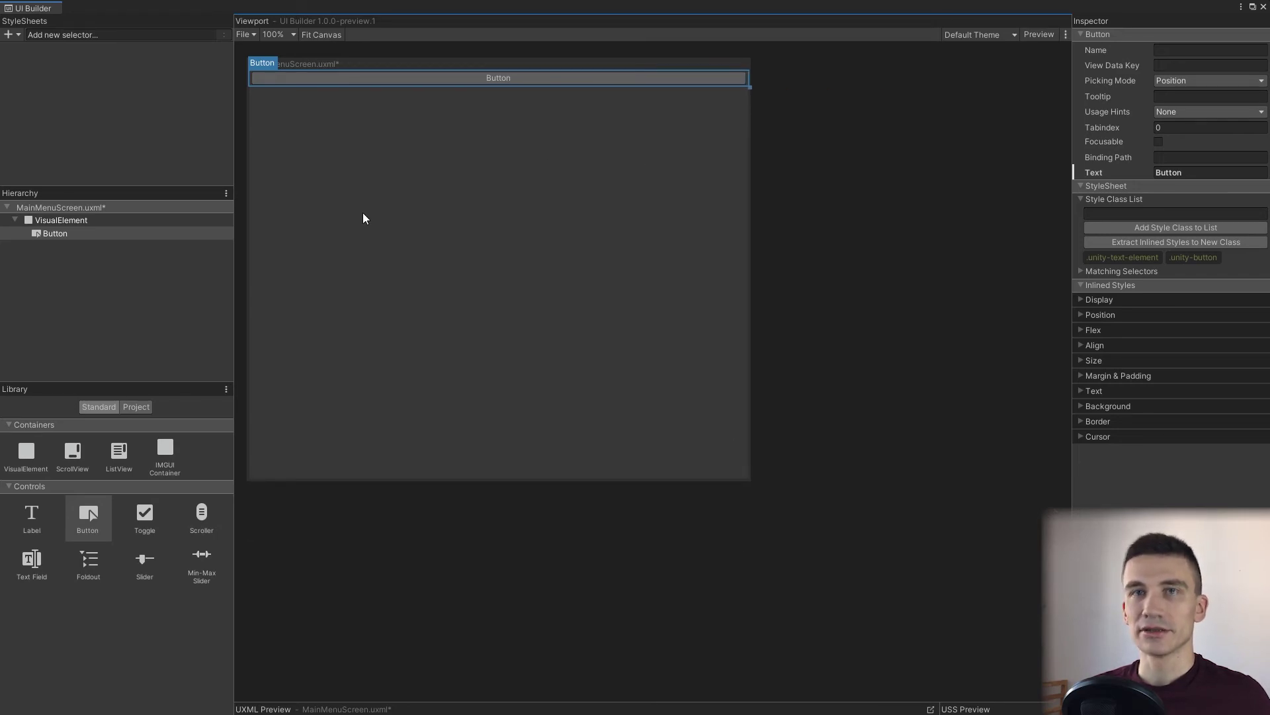
right_click(122, 221)
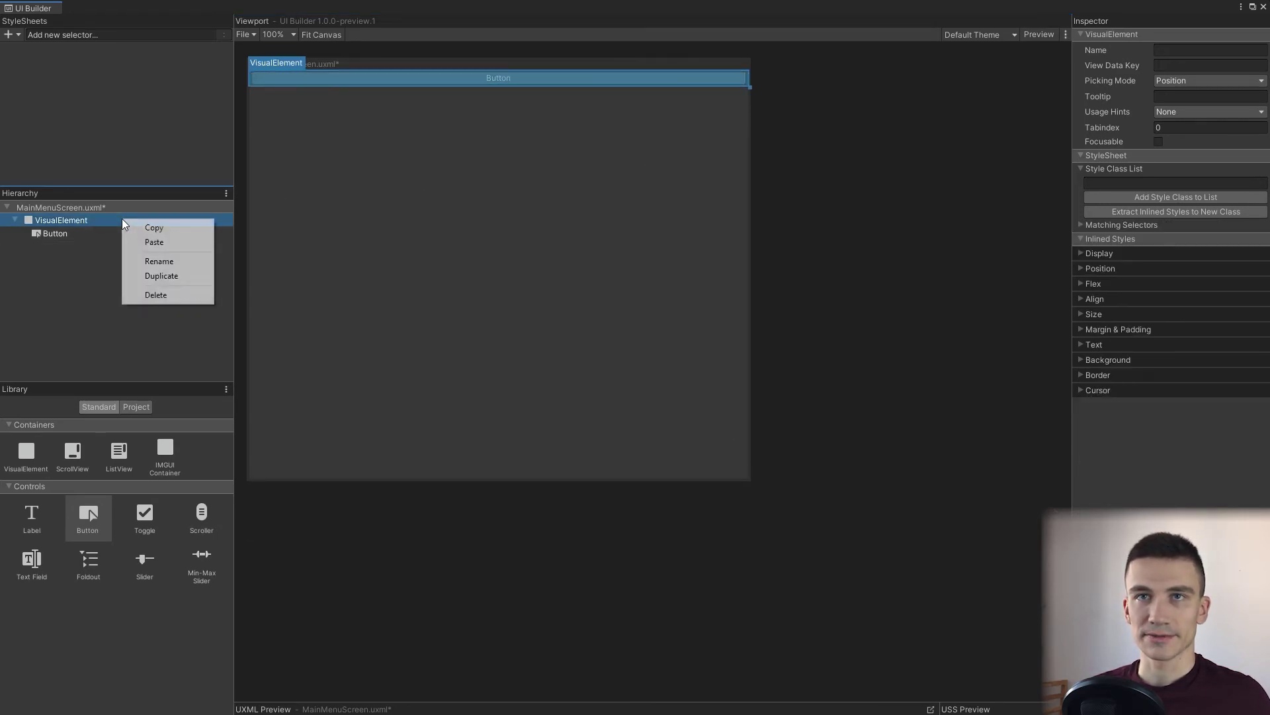
click(847, 168)
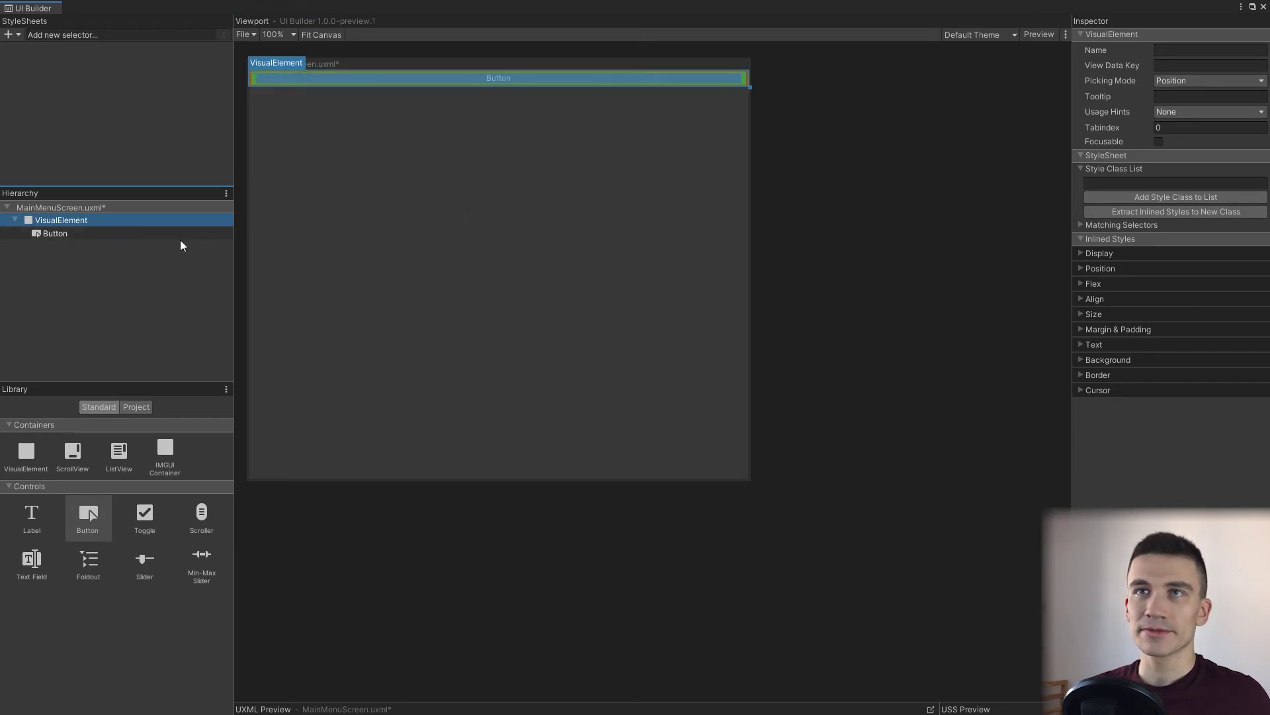
click(81, 233)
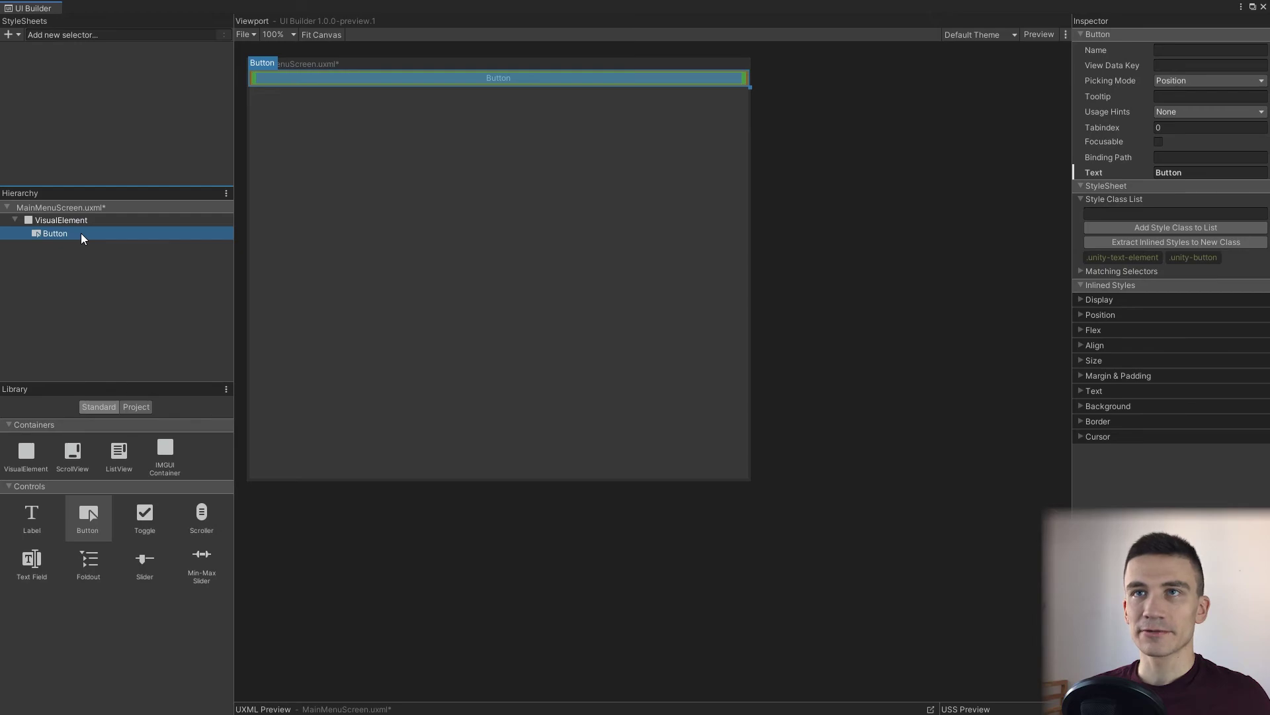
click(115, 221)
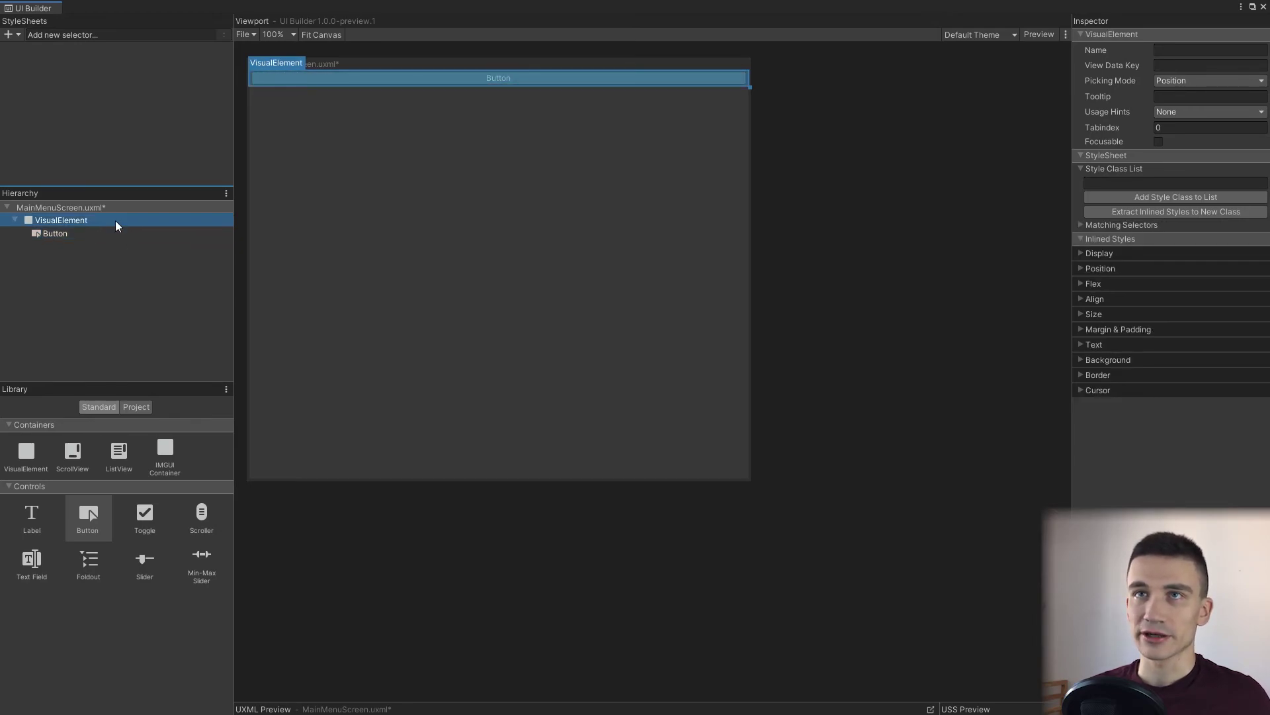
click(516, 78)
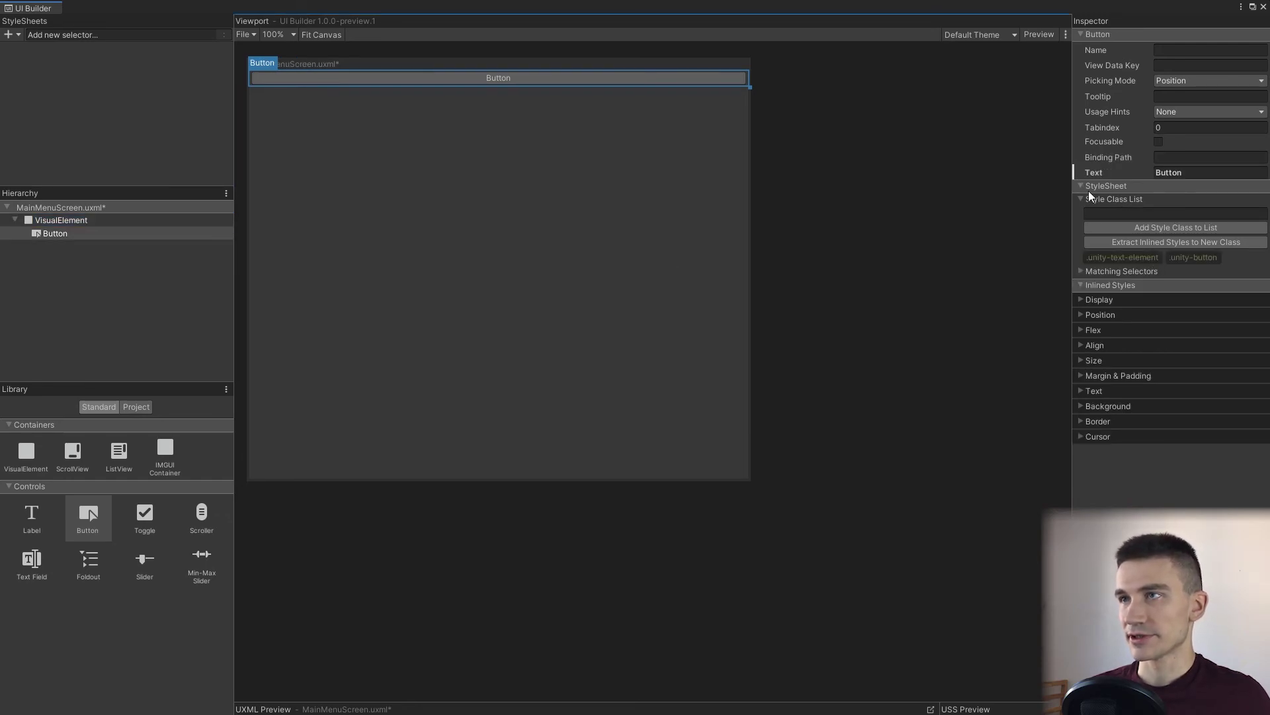
Widen the Inspector, delete the VisualElement with its Button, and resize the empty canvas.
drag(1072, 225, 979, 225)
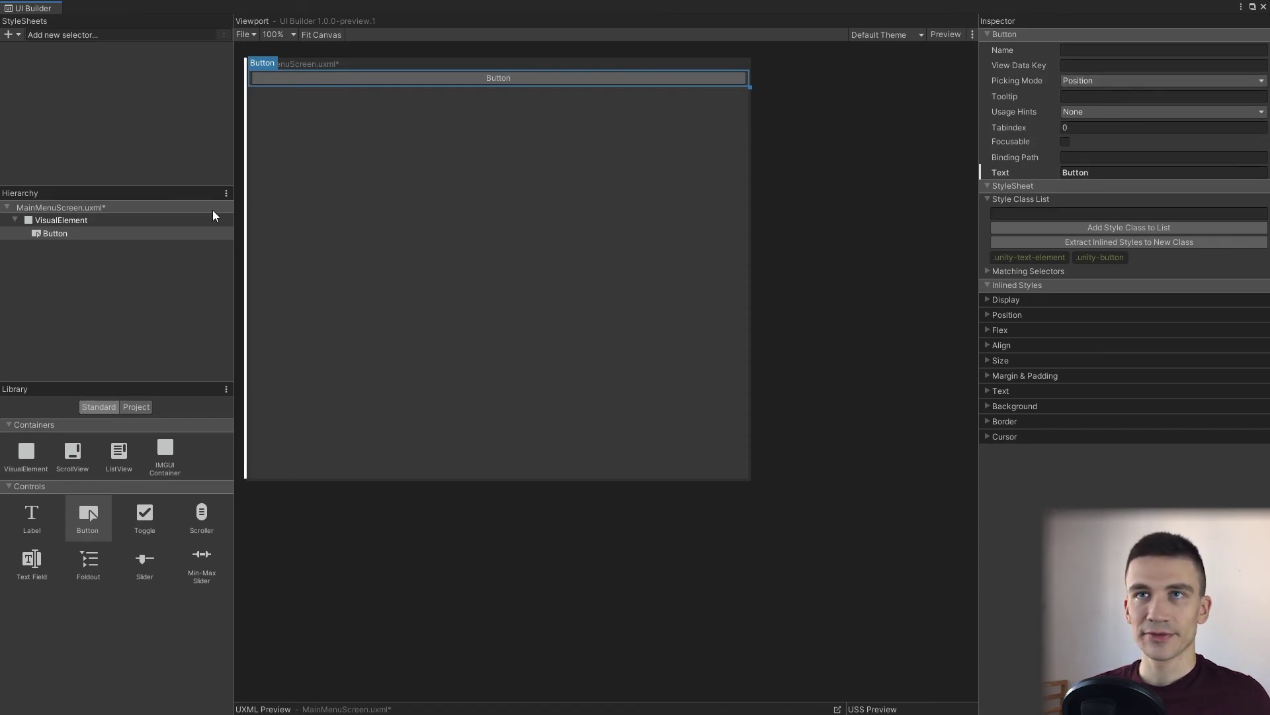
right_click(125, 221)
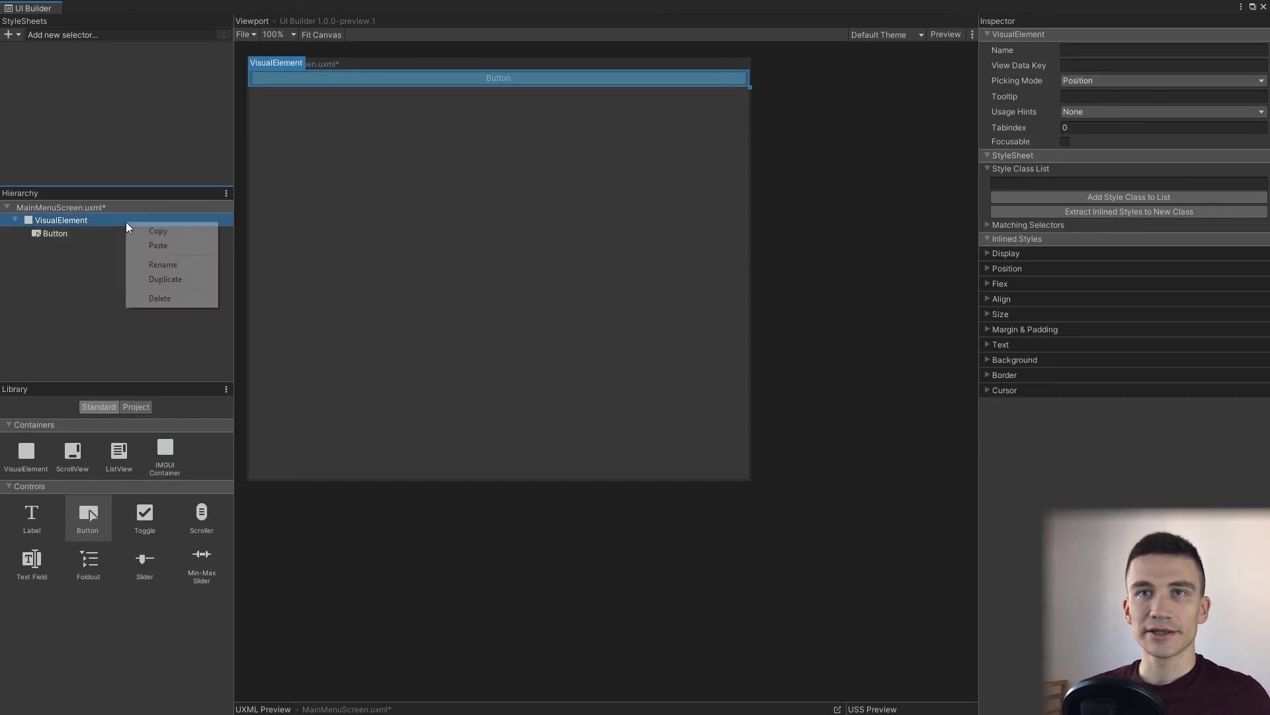
click(182, 298)
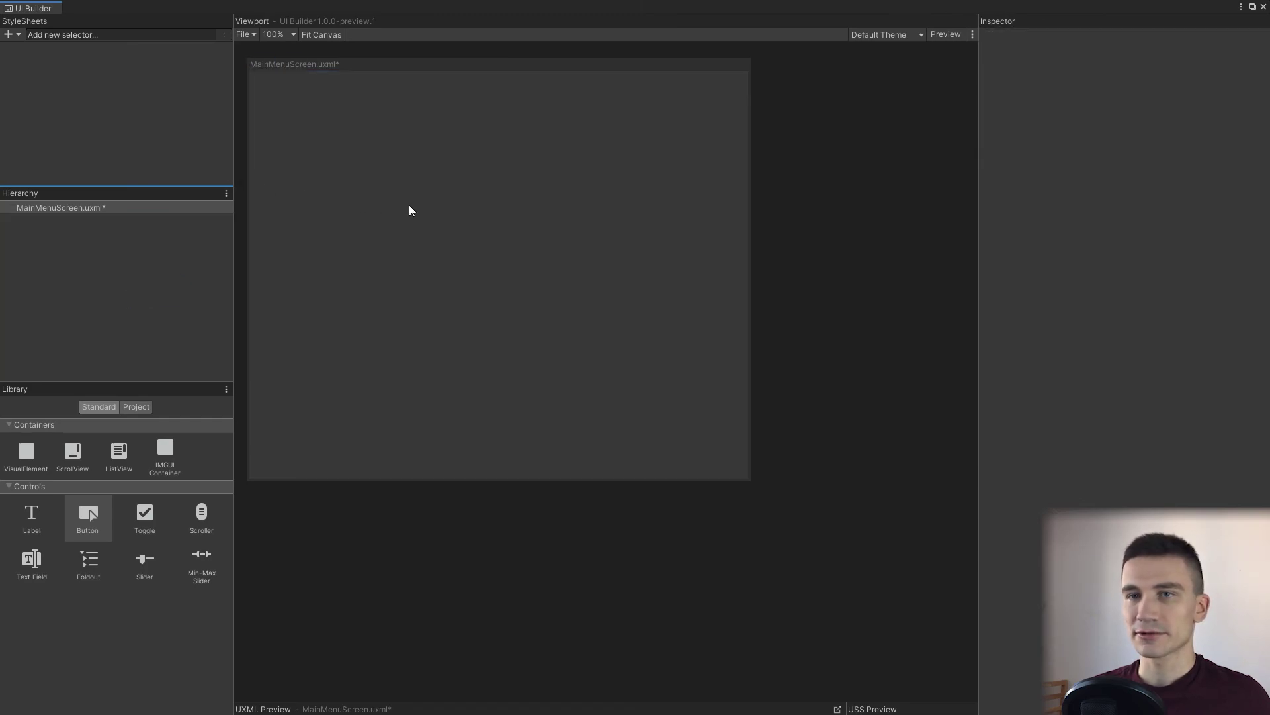
drag(753, 483, 922, 539)
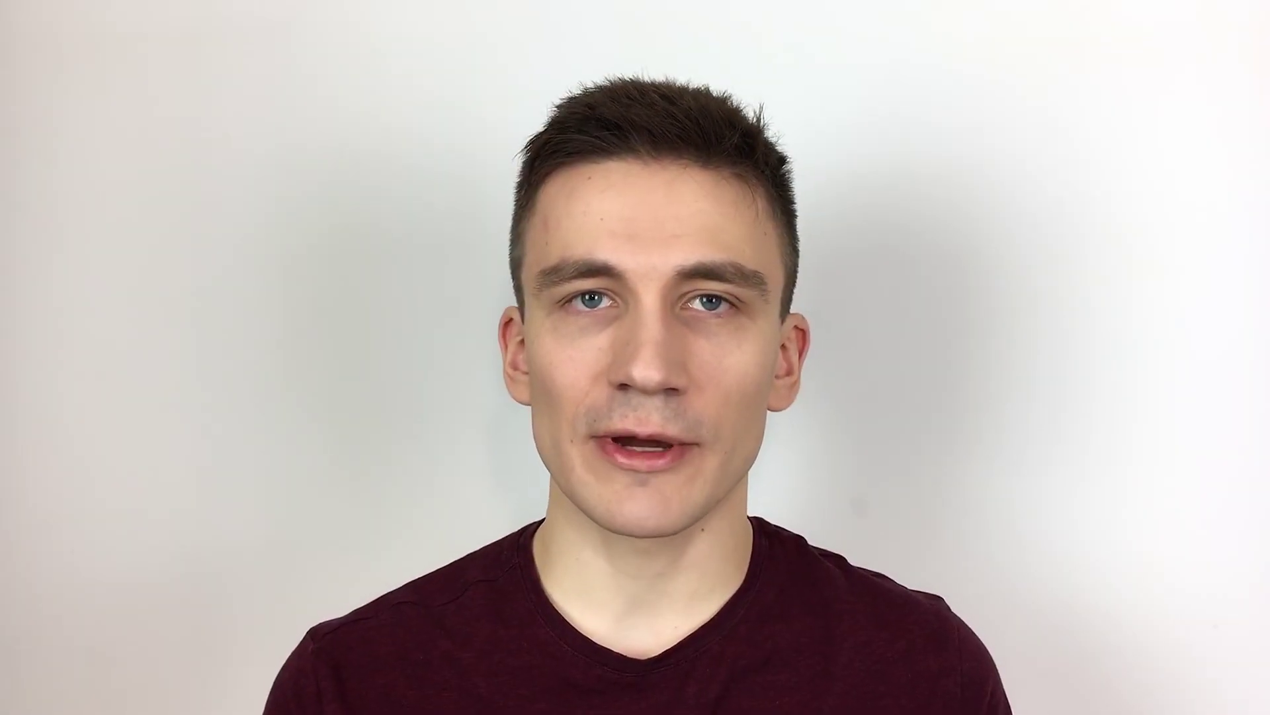